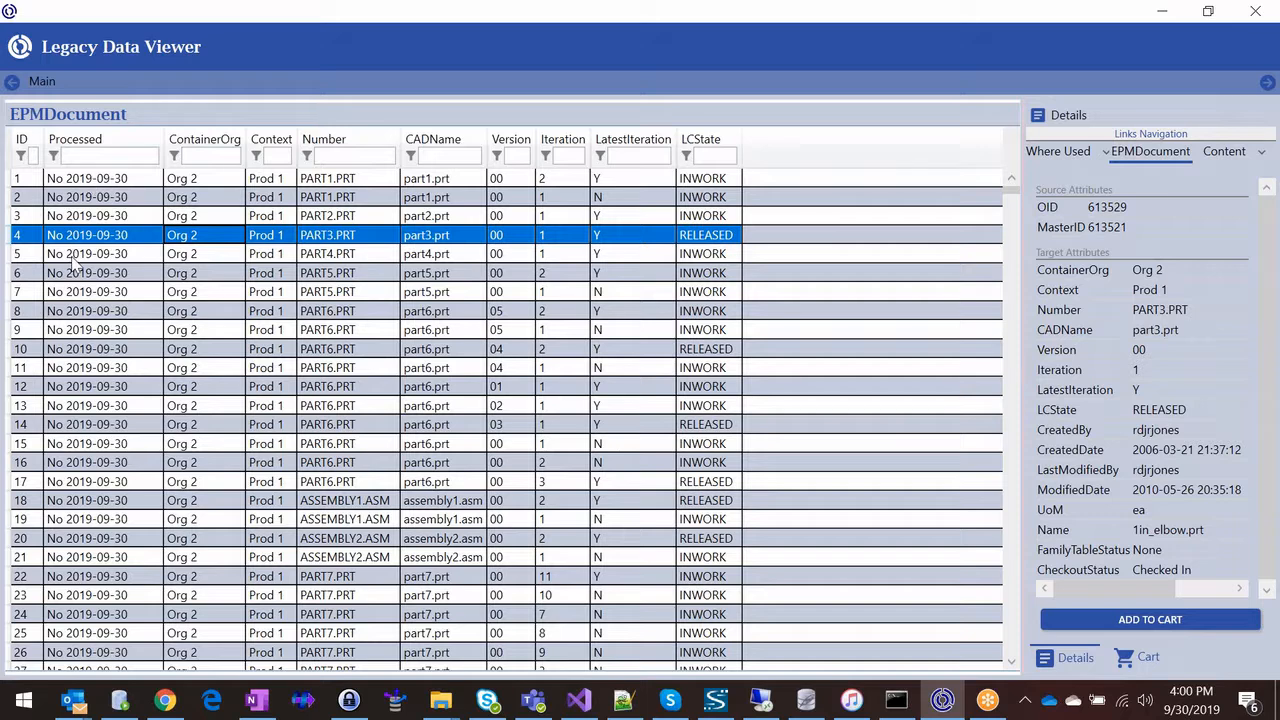
Step: Filter the EPMDocument list to Number drawing49 and select the version 02, iteration 2 record
left_click(335, 155)
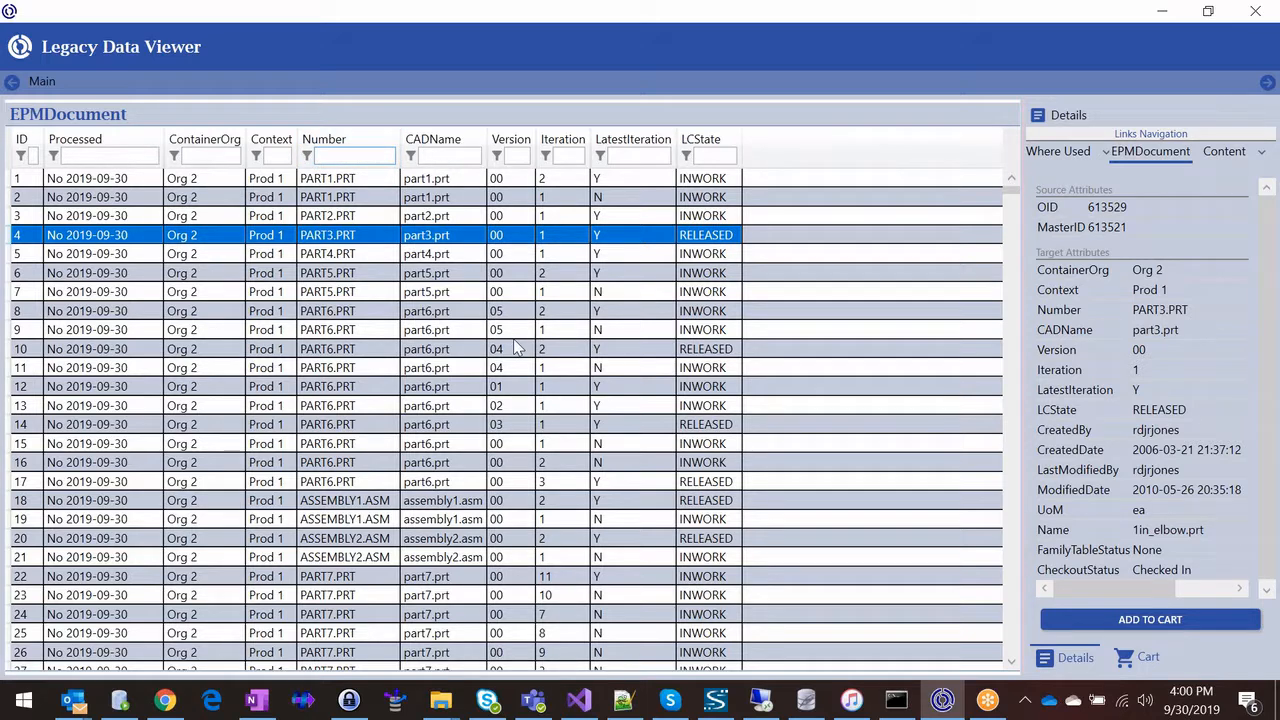
type("dra")
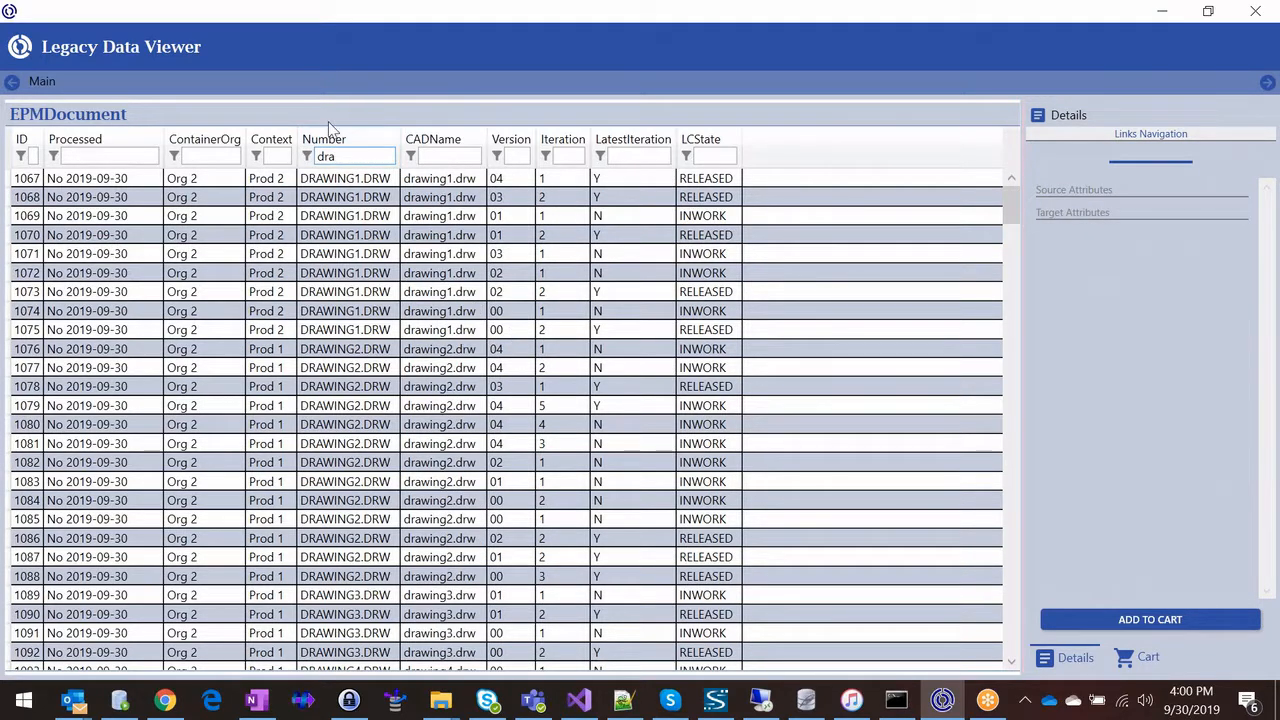
type("49")
type("wing")
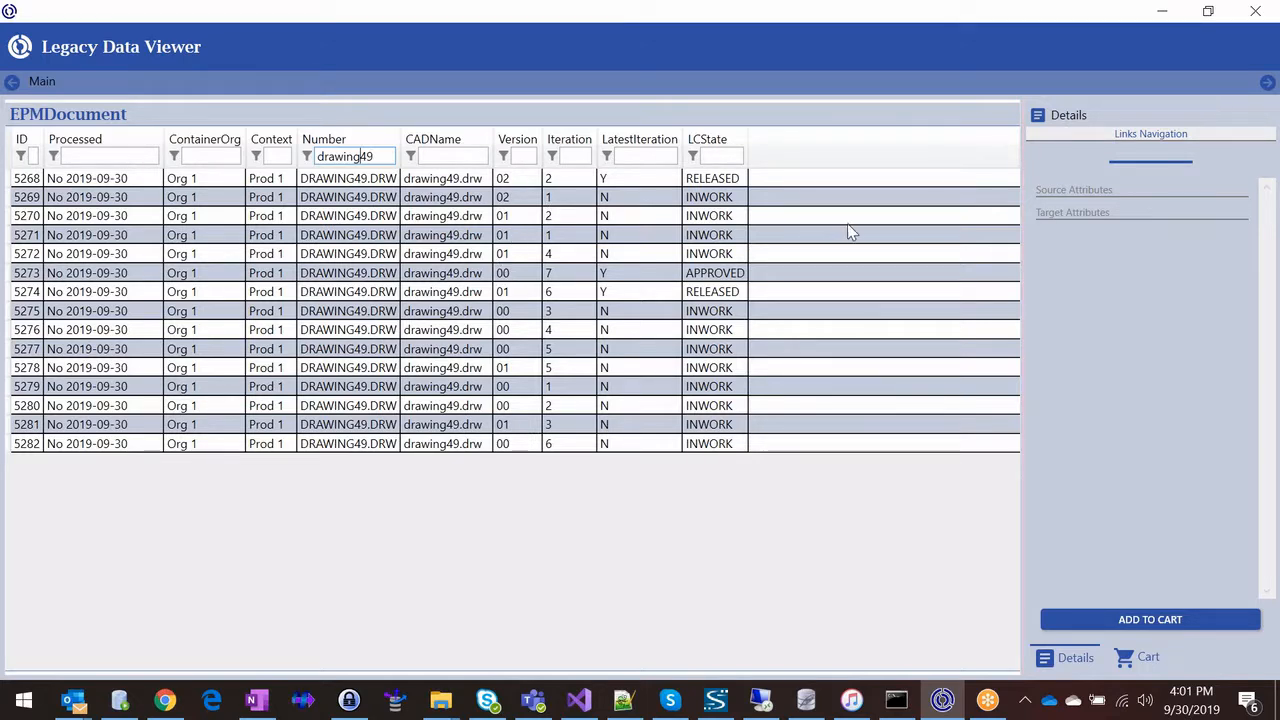
left_click(384, 180)
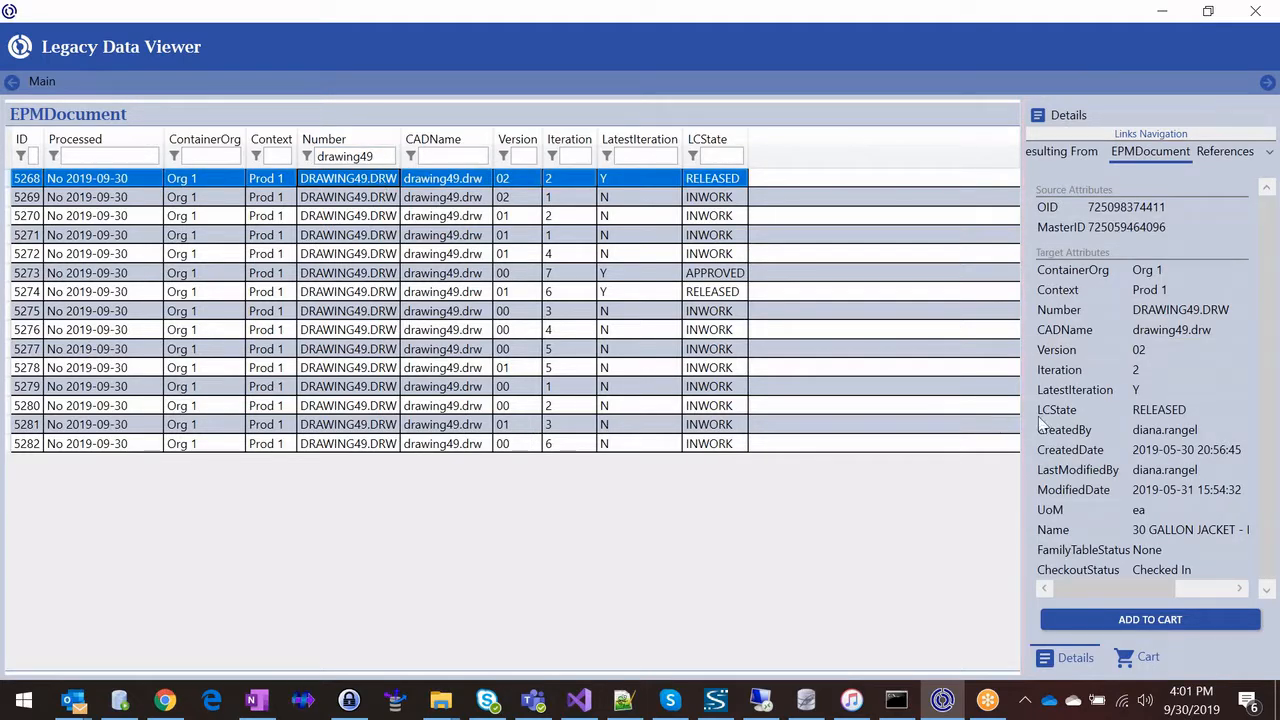
Step: Filter LatestIteration by y and widen the details area so the link names fit
left_click(640, 156)
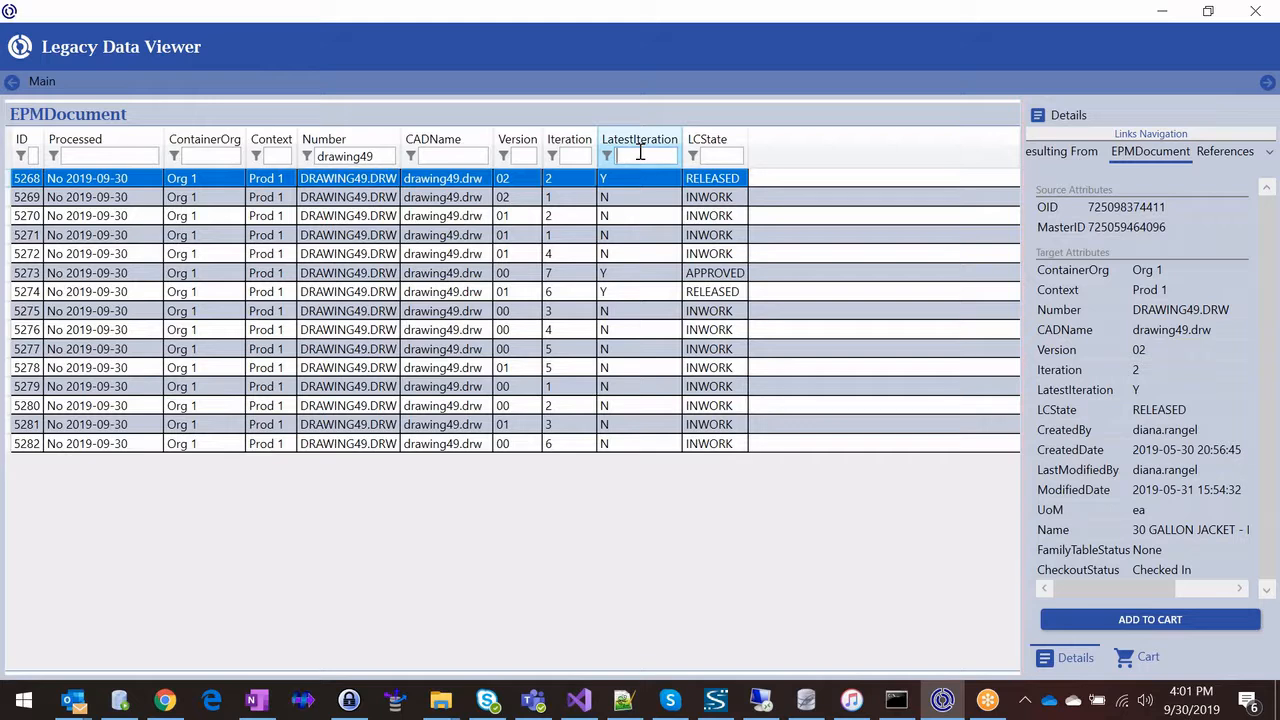
type("y")
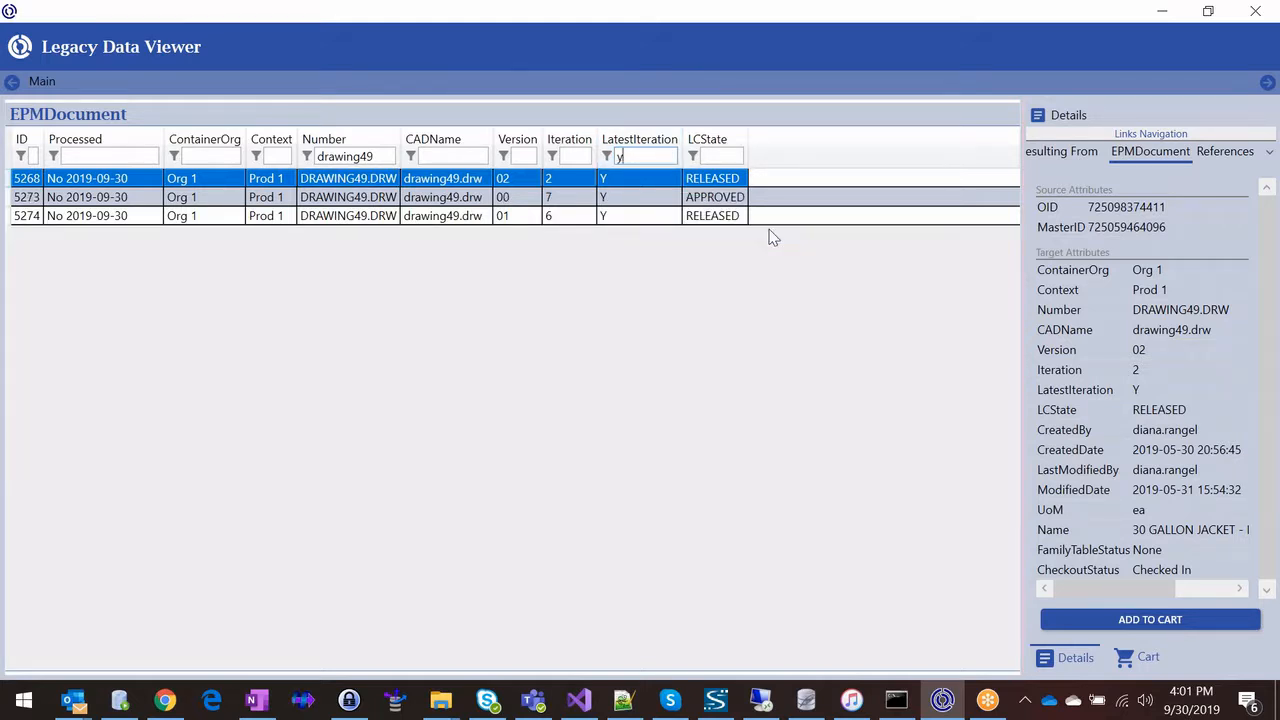
left_click_drag(1022, 177, 958, 177)
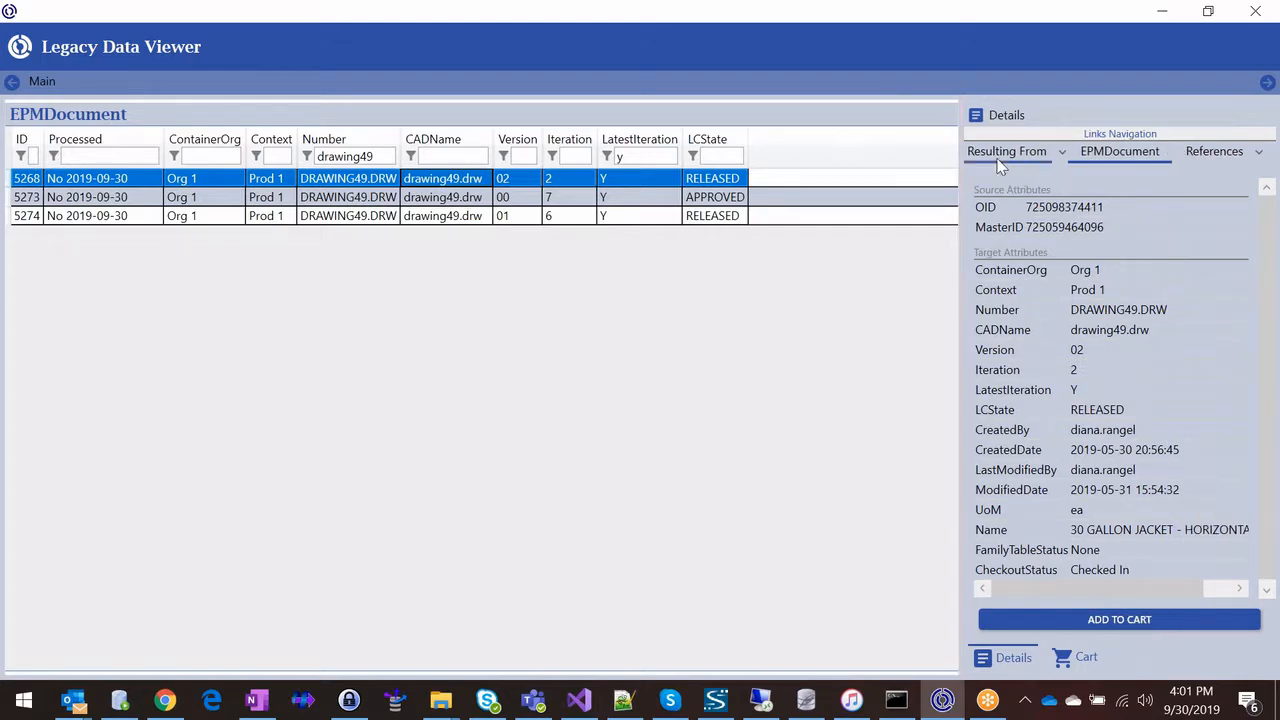
Step: Follow DRAWING49.DRW's Resulting From link, view the change task's Affected items, and return to the main list
left_click(1061, 152)
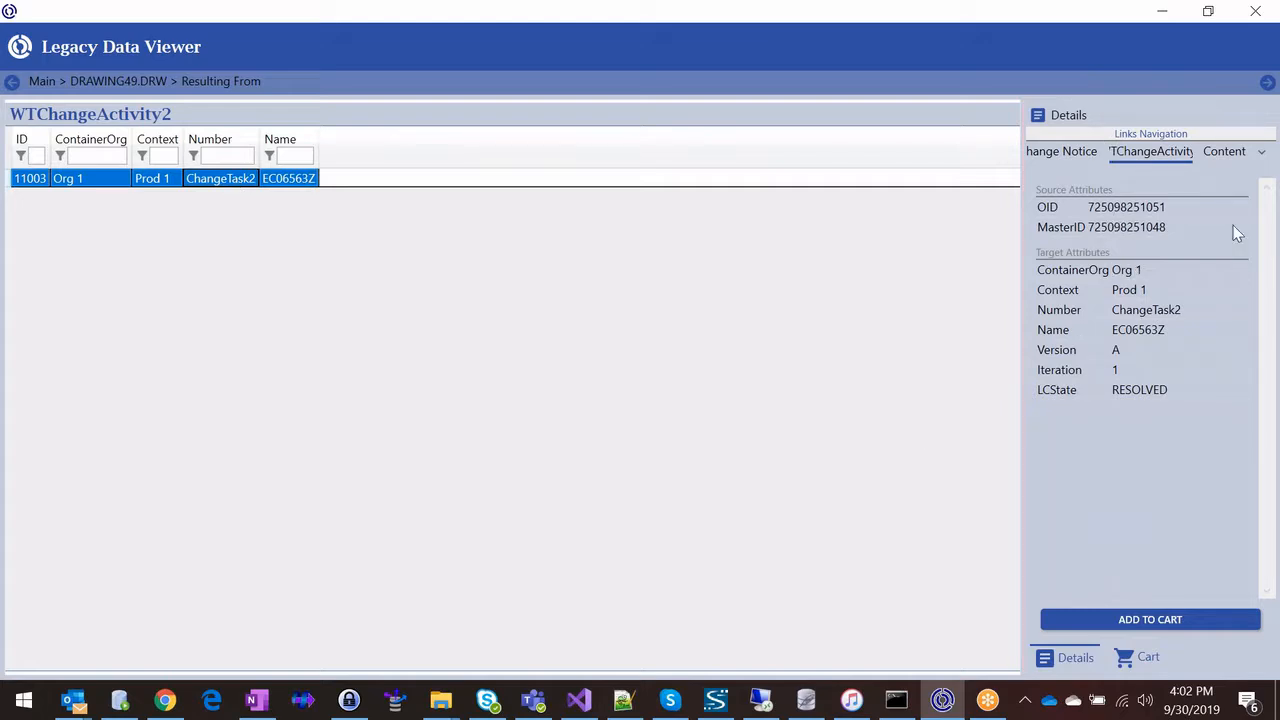
left_click(1260, 152)
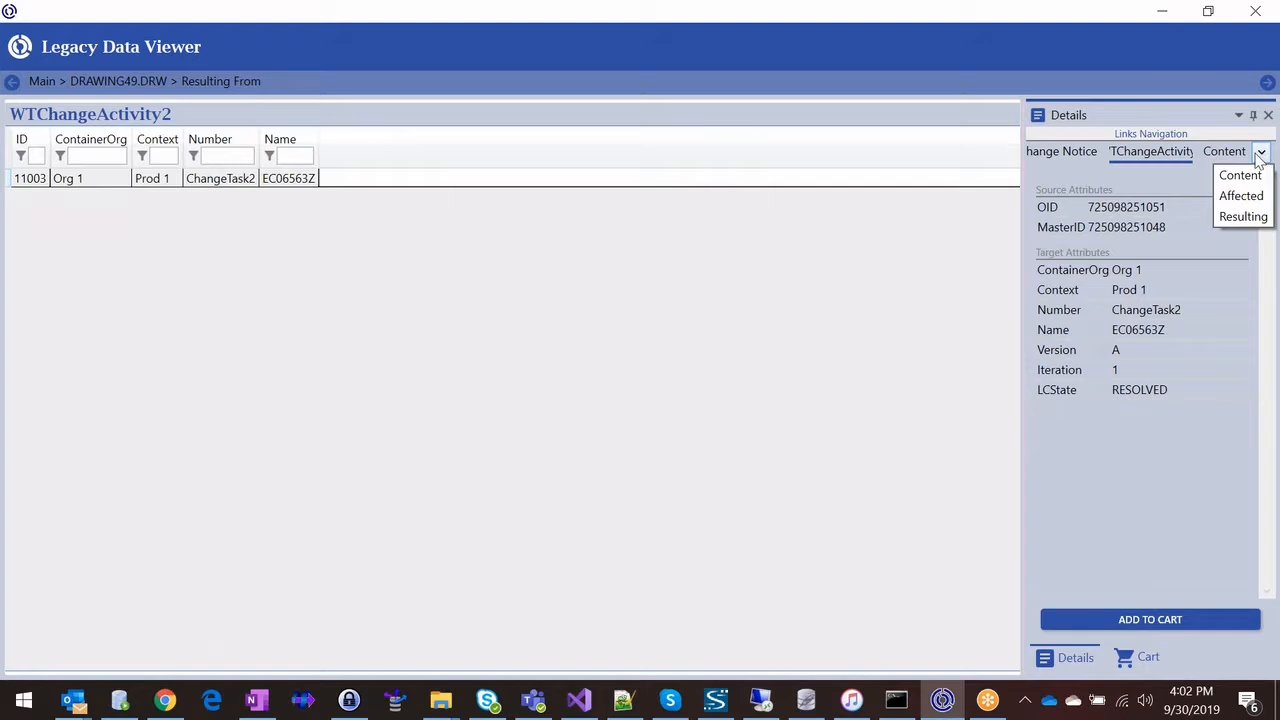
left_click(1228, 197)
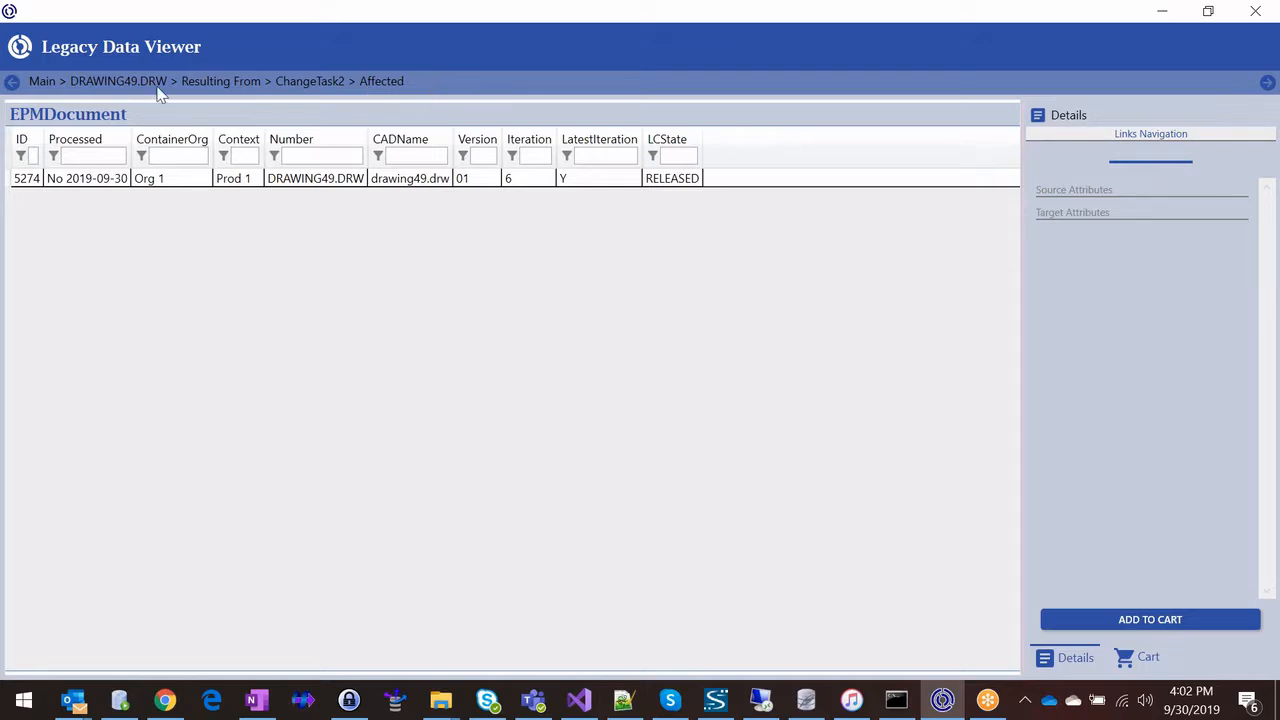
left_click(12, 85)
left_click(12, 85)
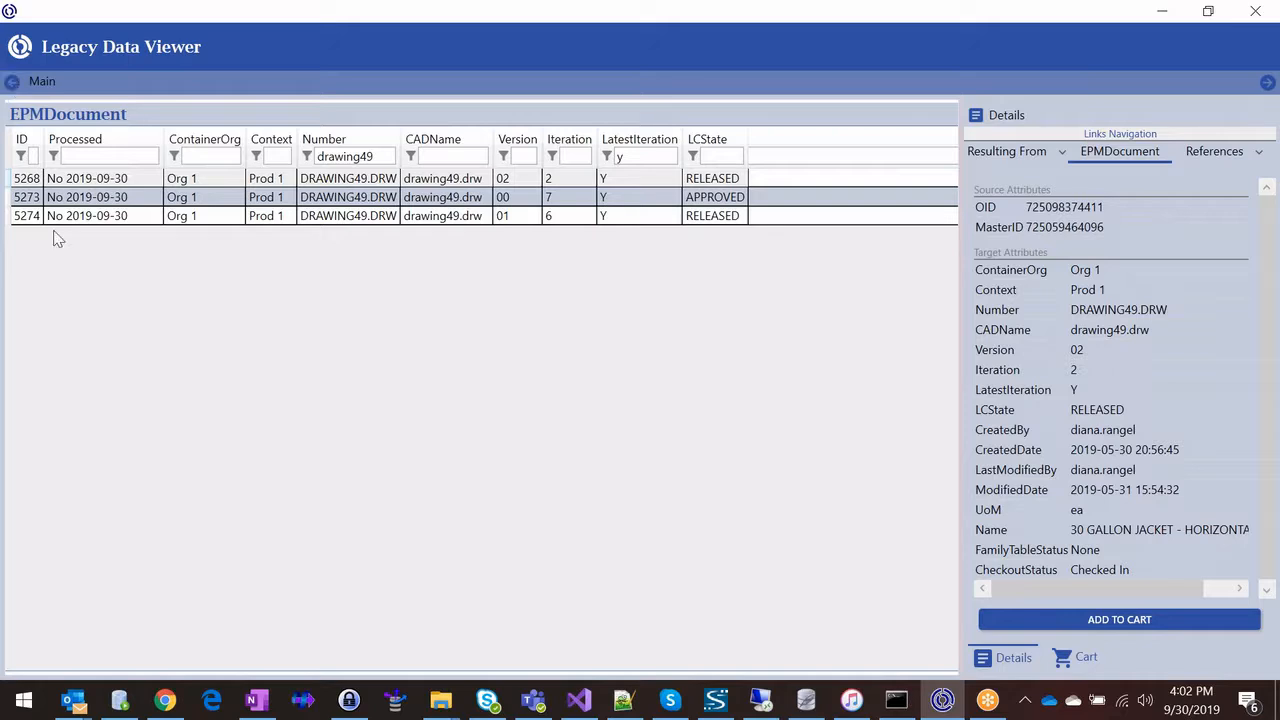
Step: View the References of DRAWING49.DRW version 02 and return to the main list
left_click(366, 180)
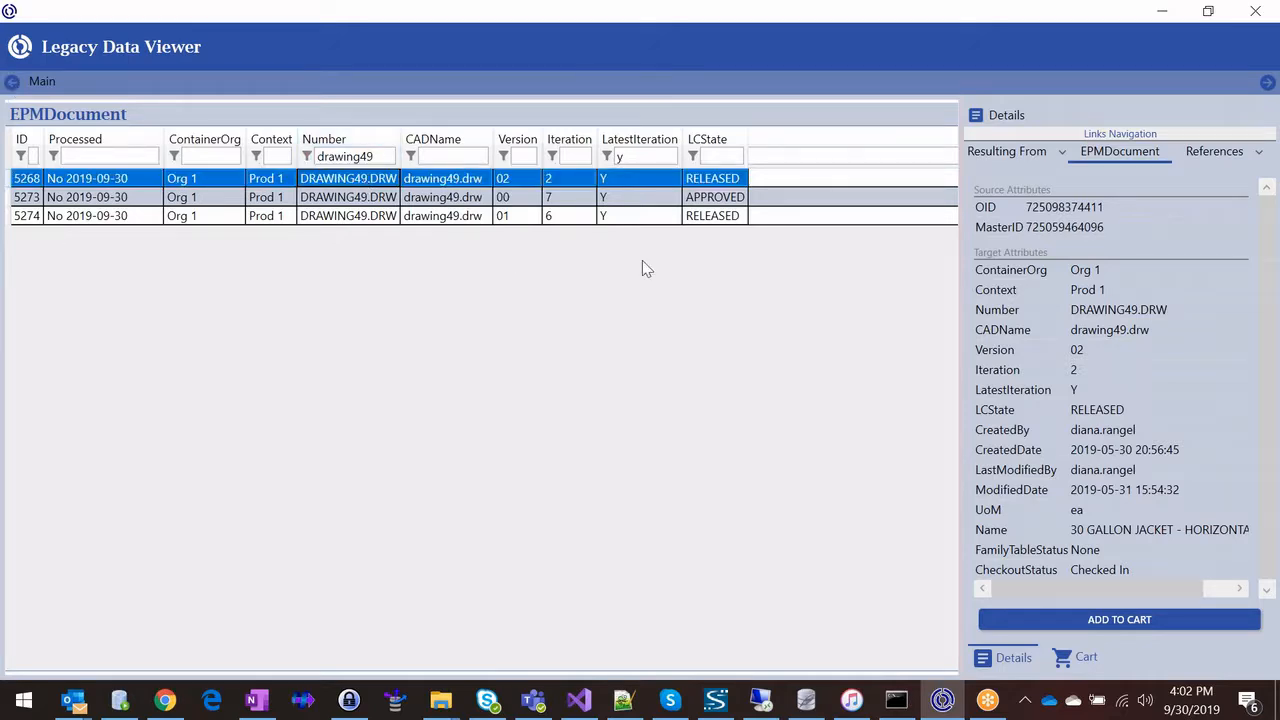
left_click(1213, 155)
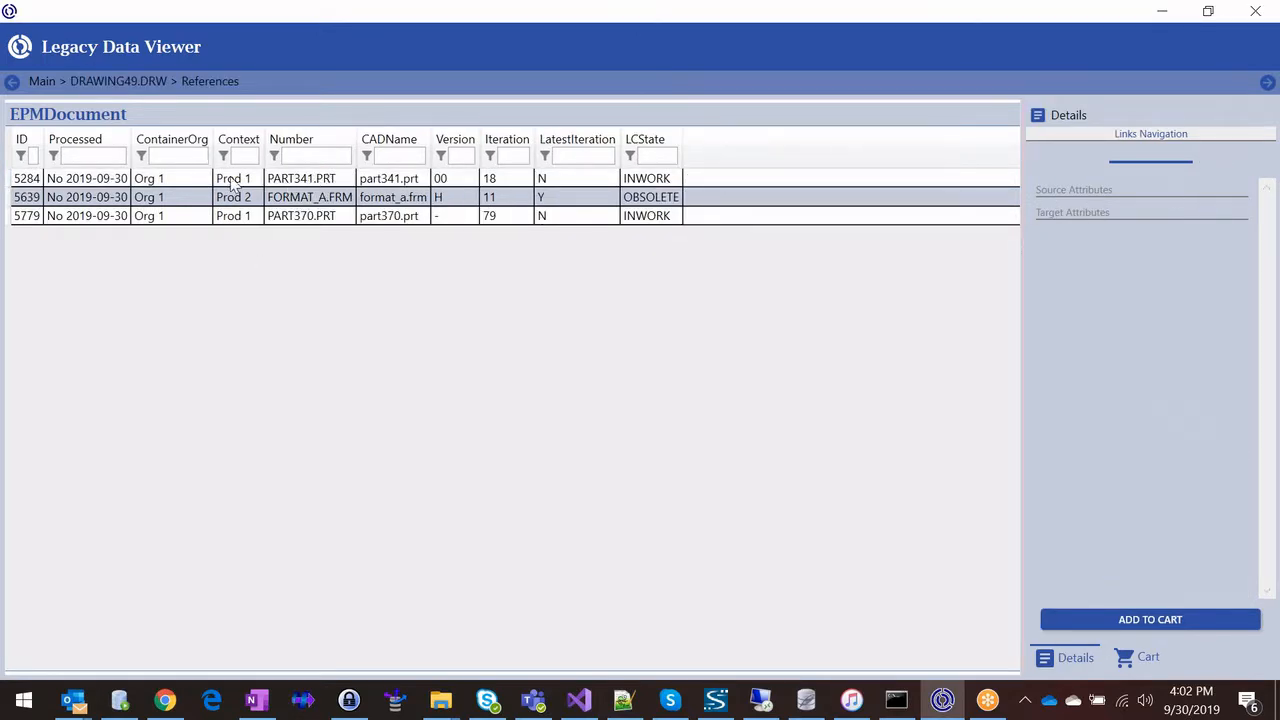
left_click(12, 84)
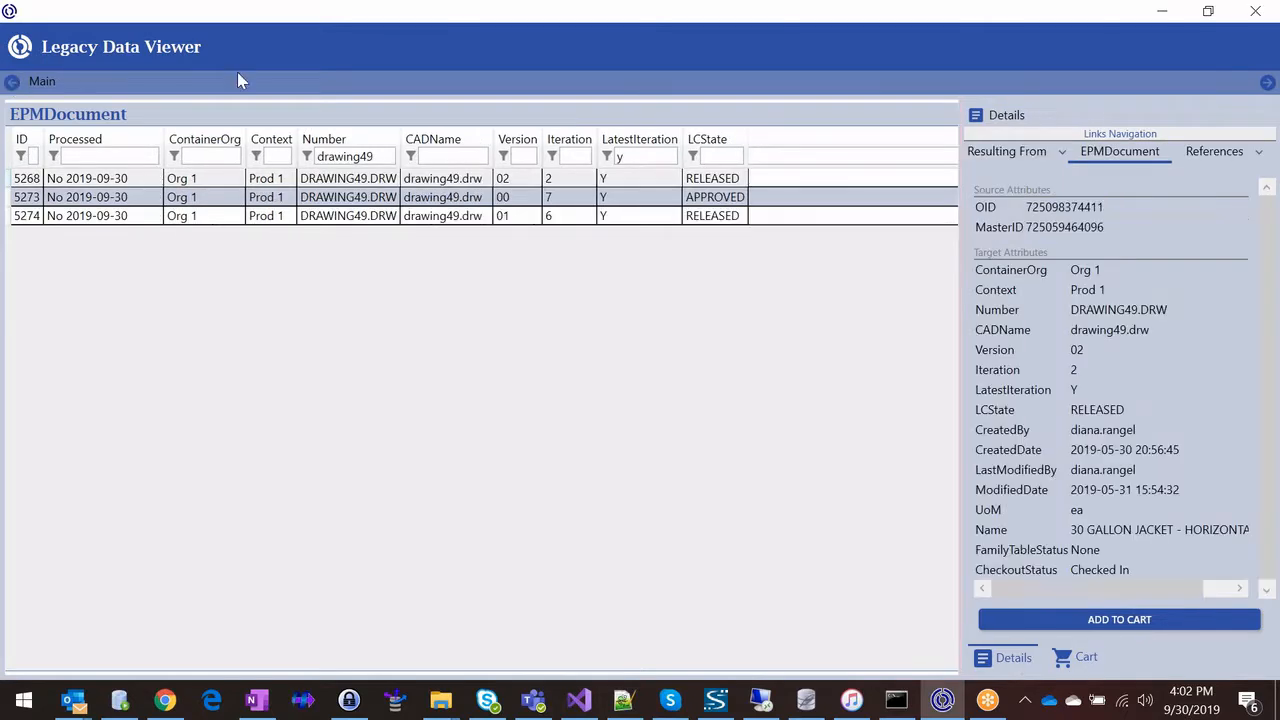
Step: Open the Content of DRAWING49.DRW, view the details of as48272_drw.plt, and return to the main list
left_click(1257, 152)
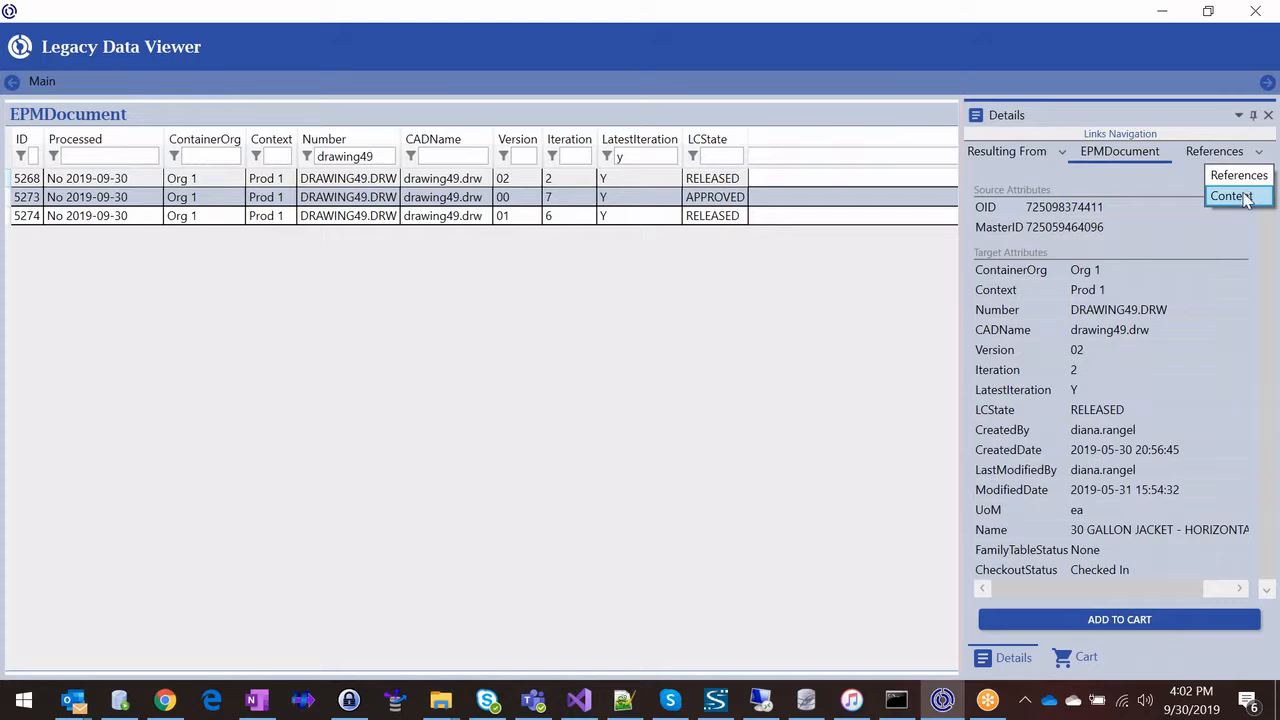
left_click(1232, 196)
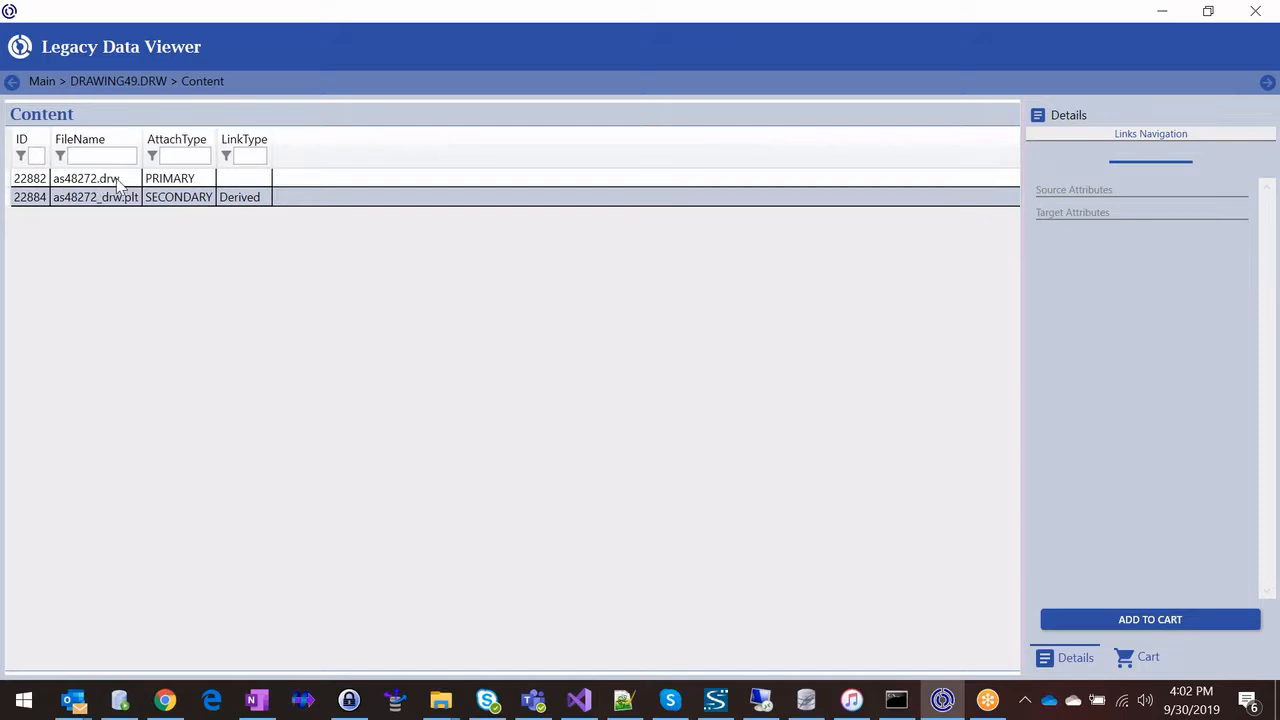
left_click(243, 196)
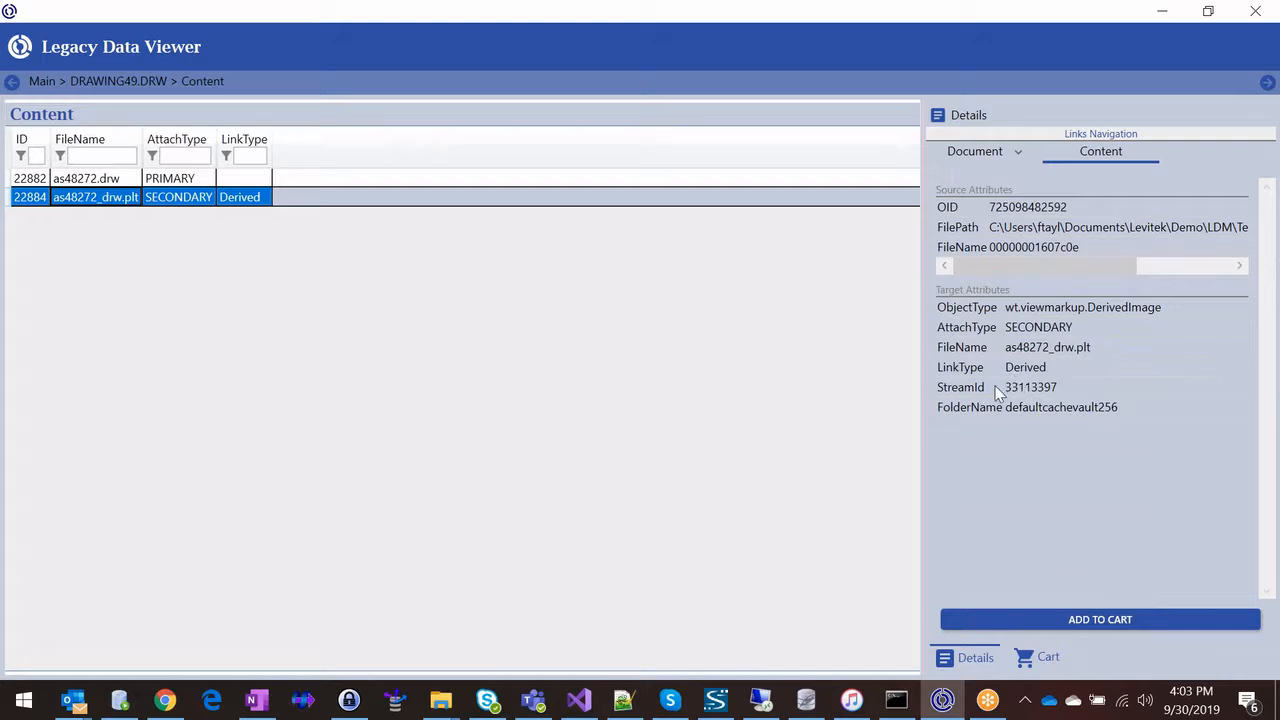
left_click(11, 85)
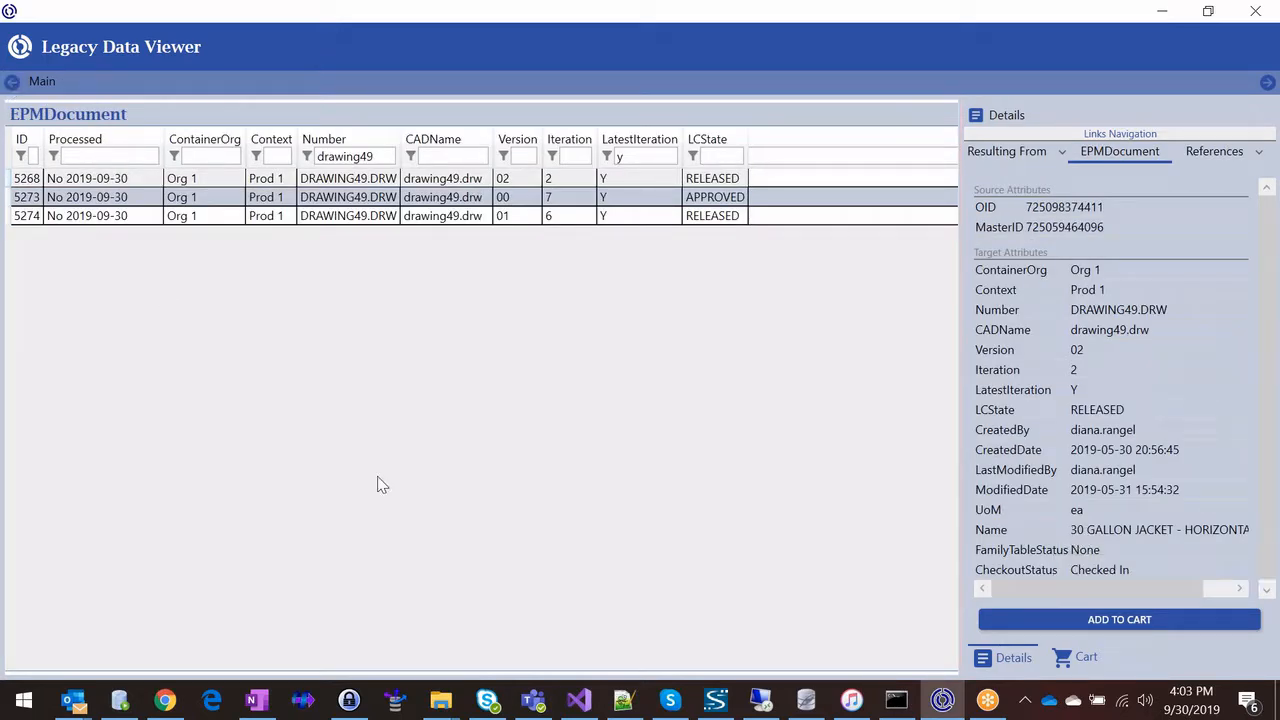
Step: Add DRAWING49.DRW version 02 with its required files to the cart, leaving out the optional related items
left_click(355, 181)
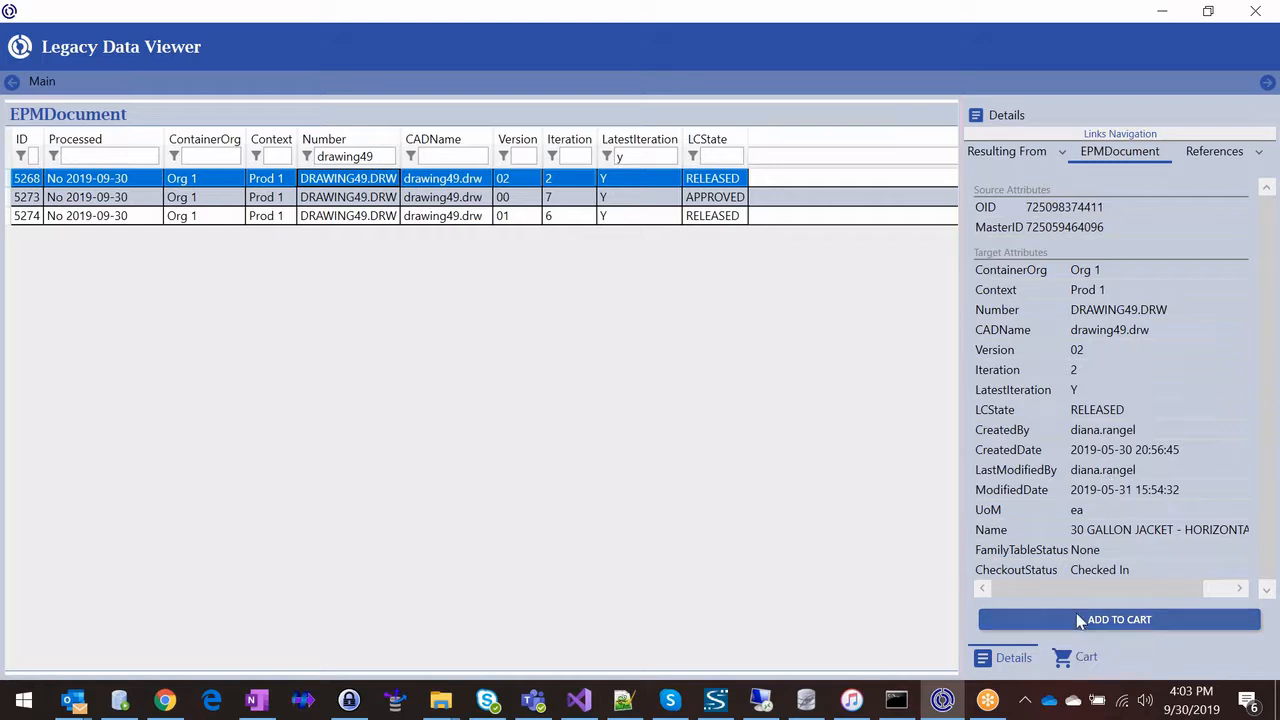
left_click(1090, 622)
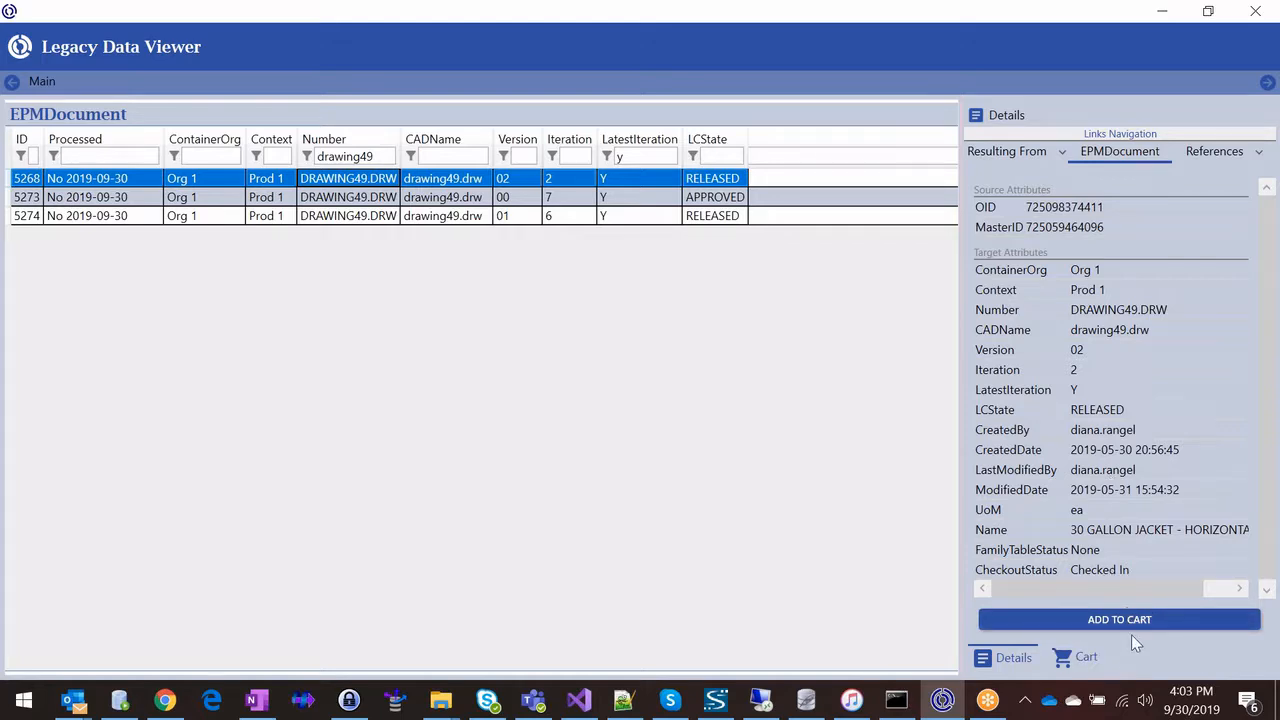
right_click(345, 182)
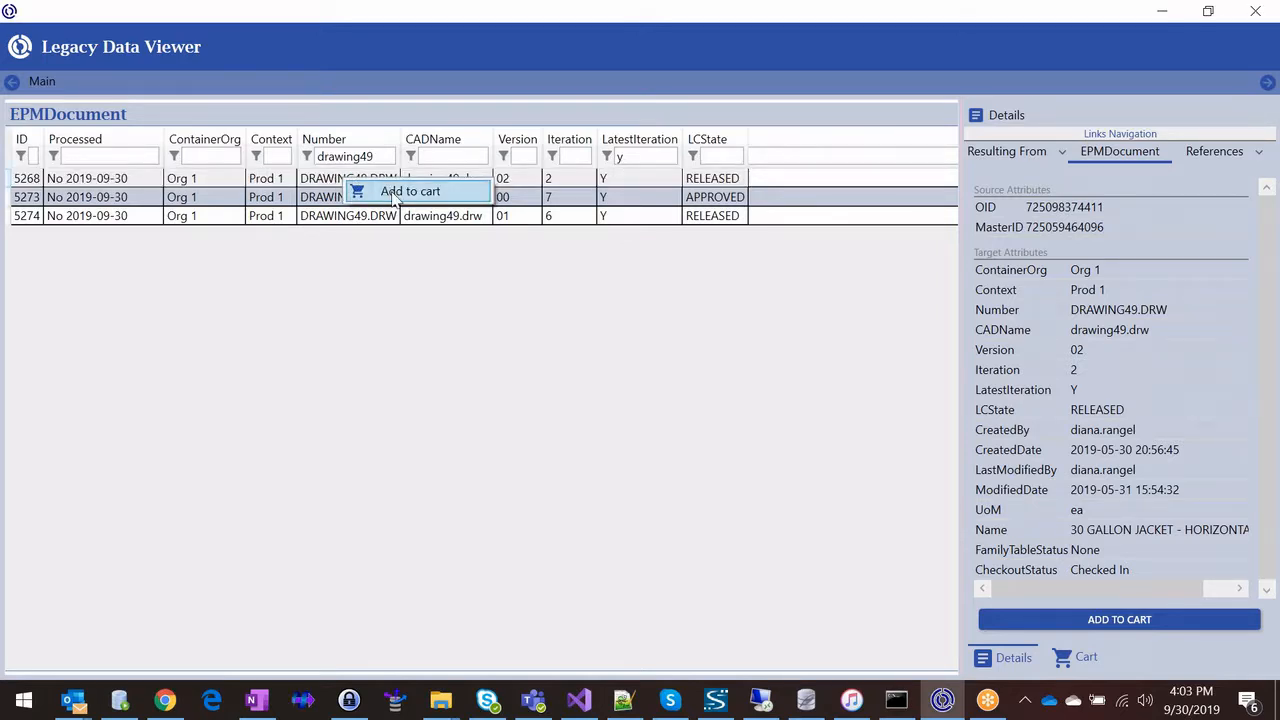
left_click(392, 194)
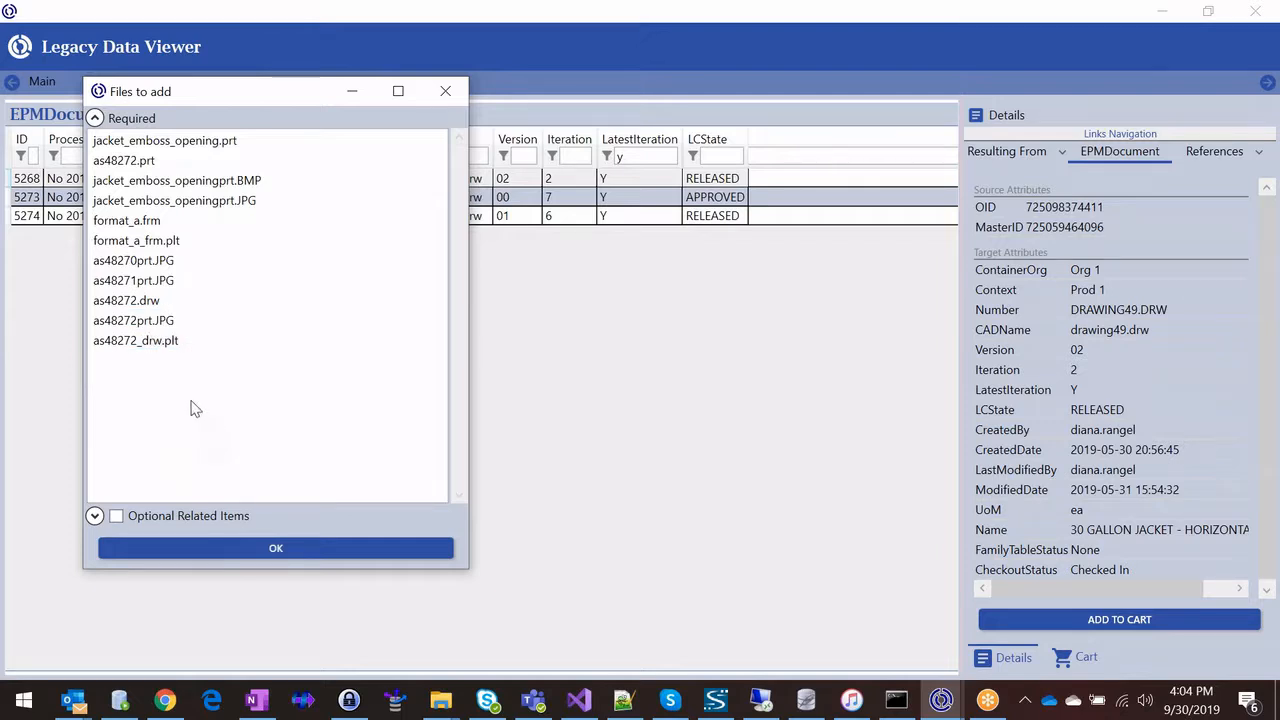
left_click(275, 553)
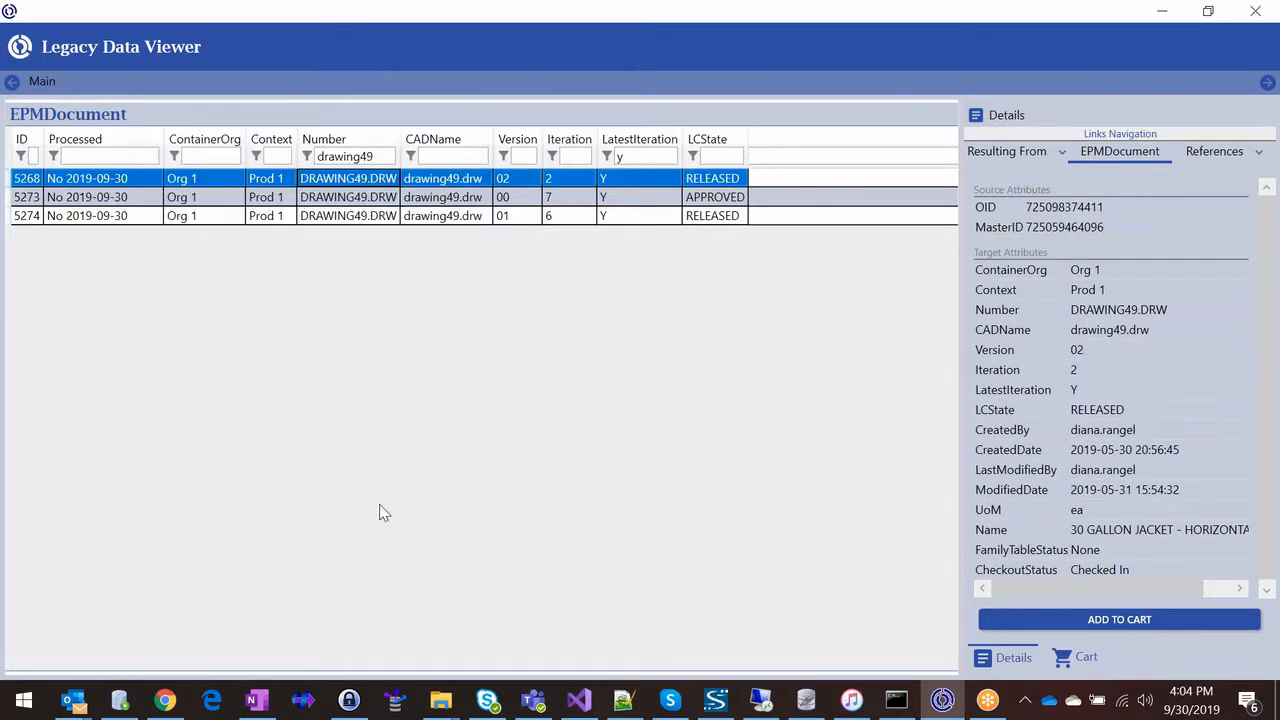
Step: Mark the cart's items as processed and filter the document list to CADName drawing49
left_click(1080, 660)
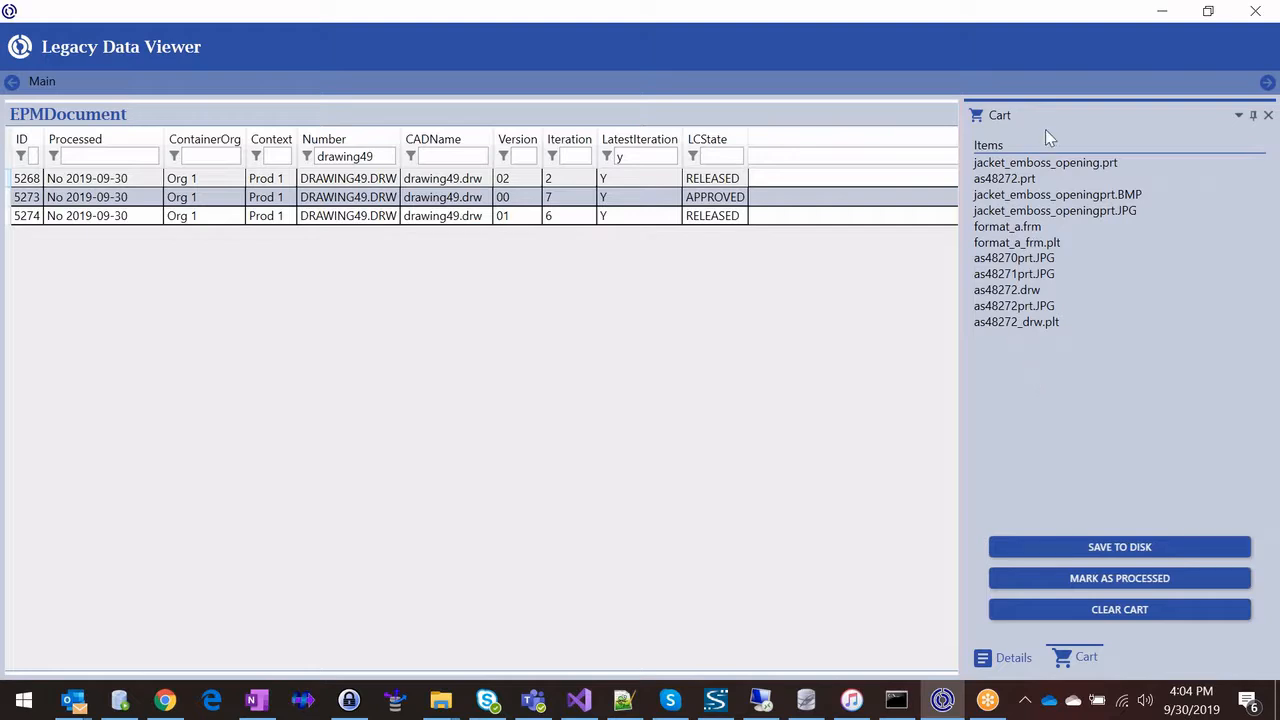
left_click(140, 179)
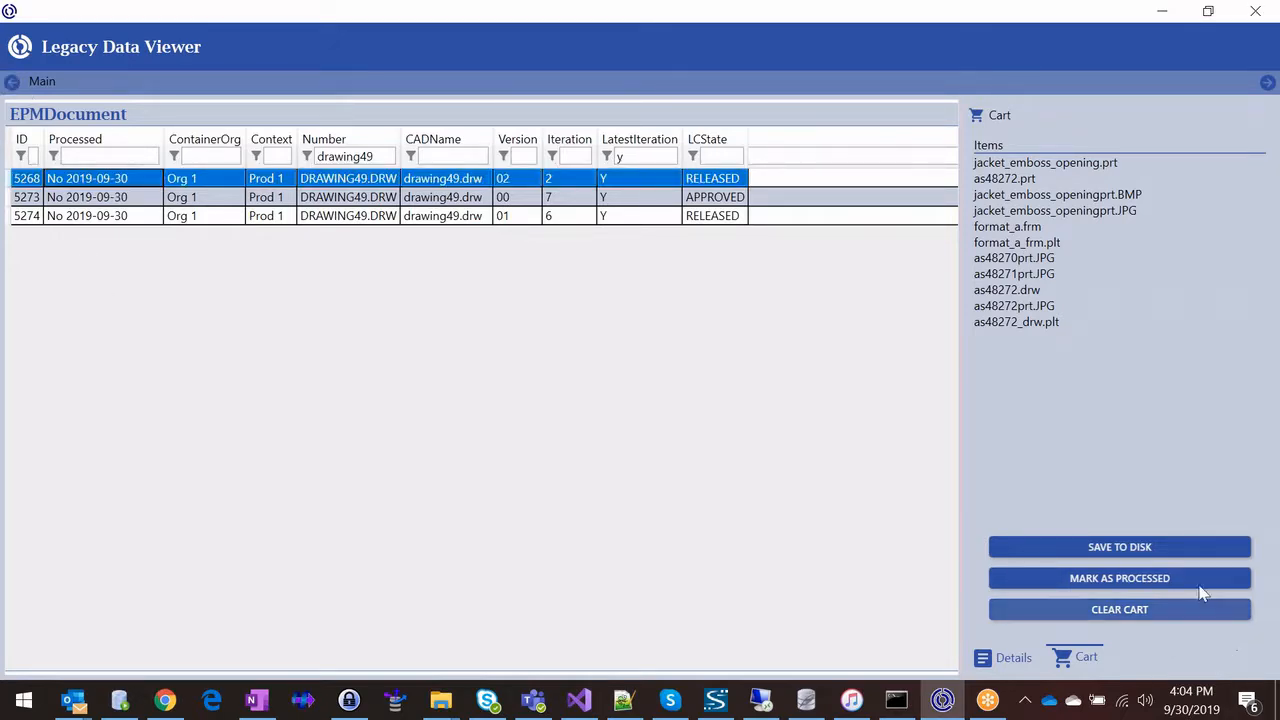
left_click(1145, 585)
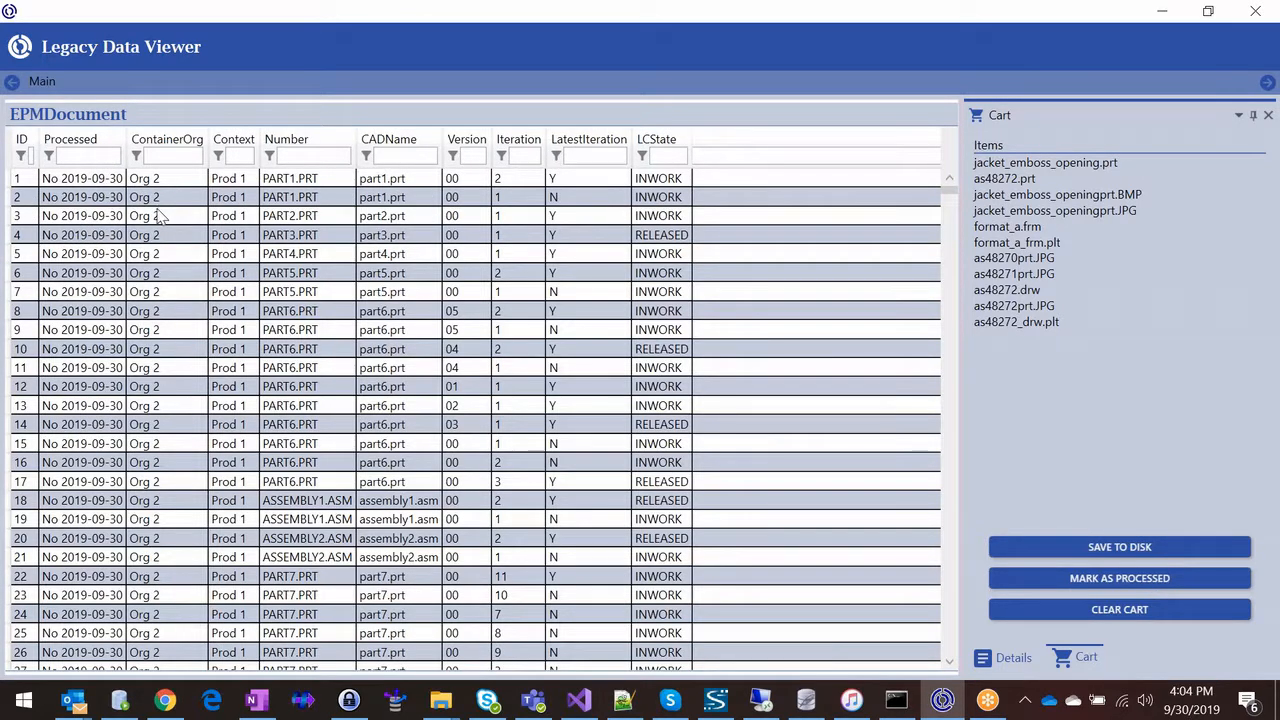
left_click(390, 157)
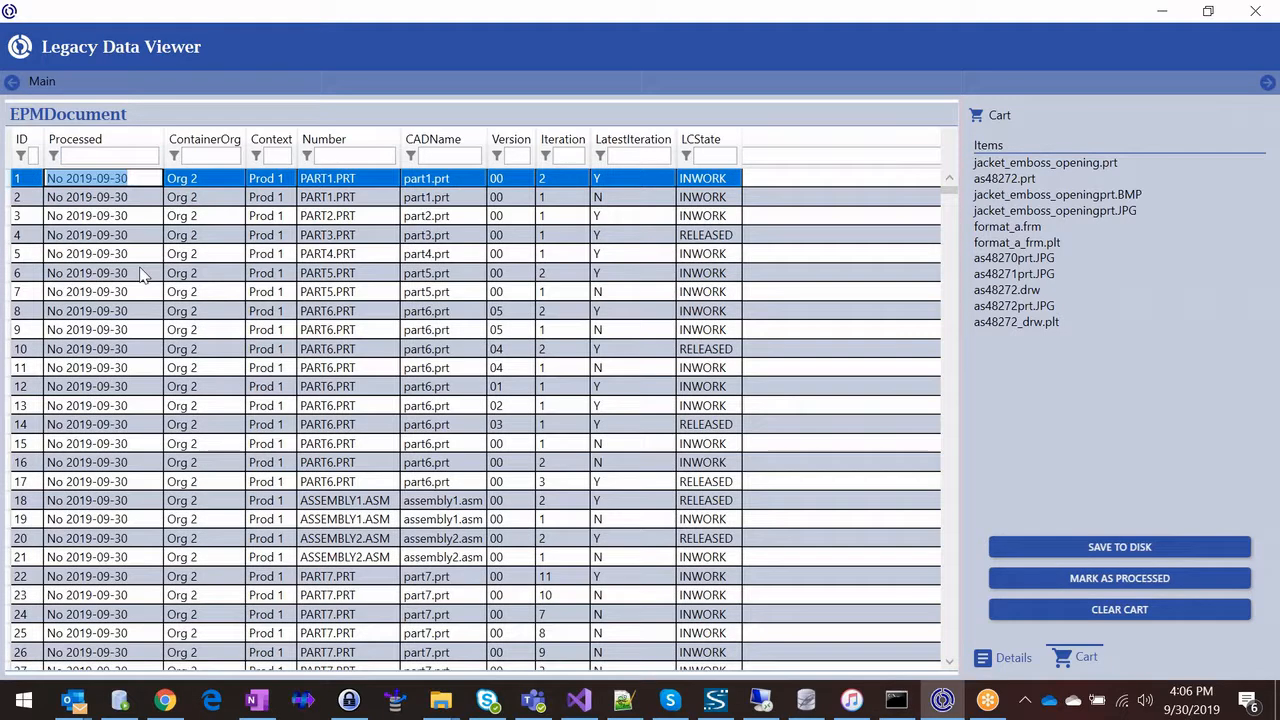
Step: Change the Processed value of record 1 to Y 2019-09-30 and filter the Processed column by y
type("Y 20")
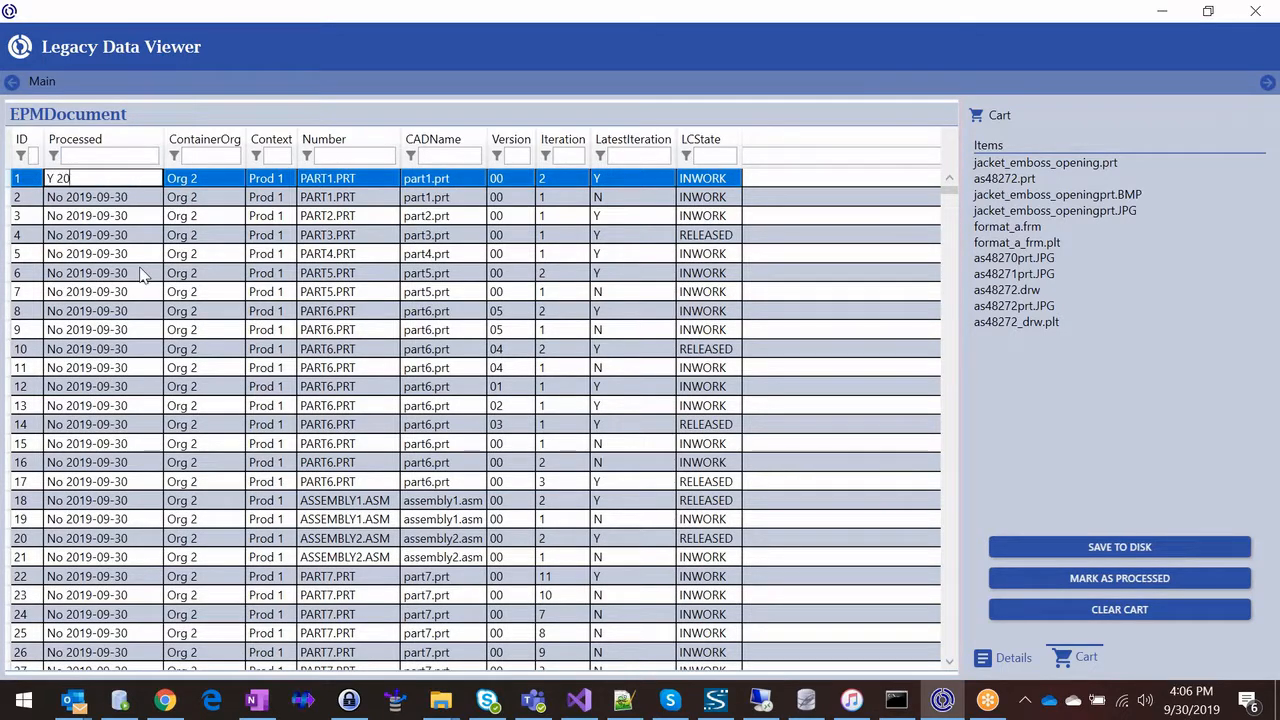
type("19-09-30")
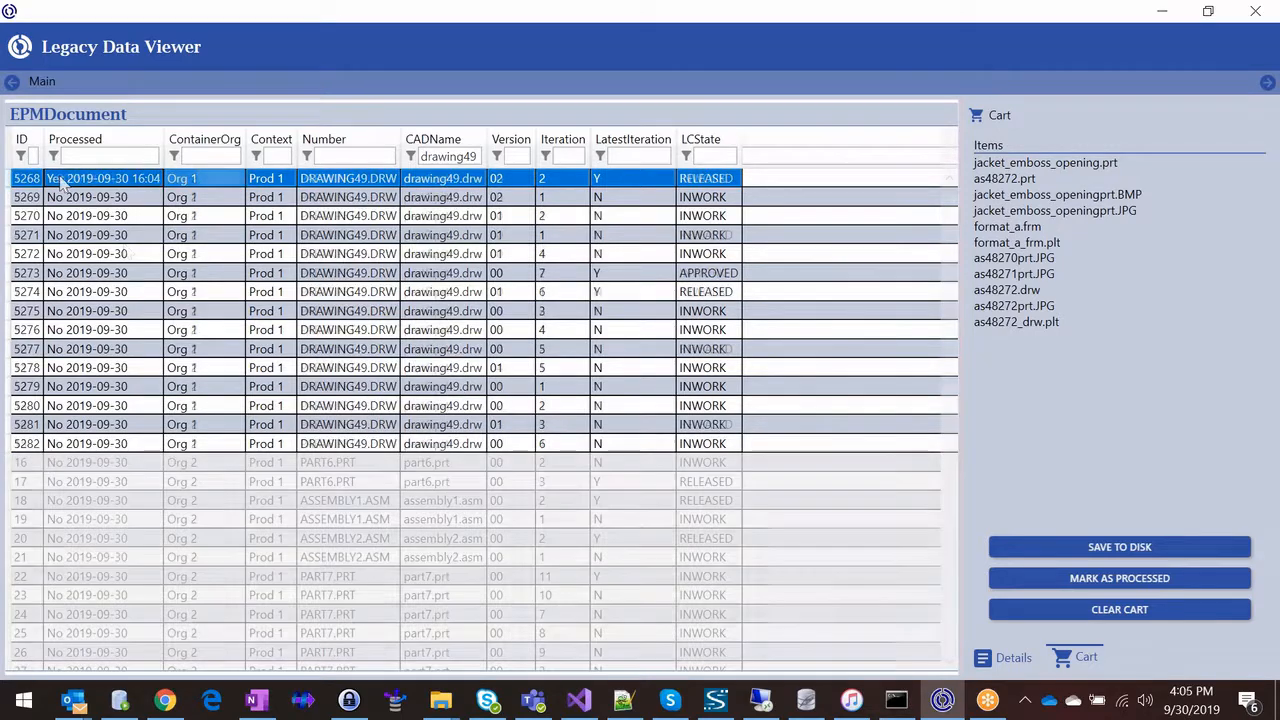
left_click(100, 197)
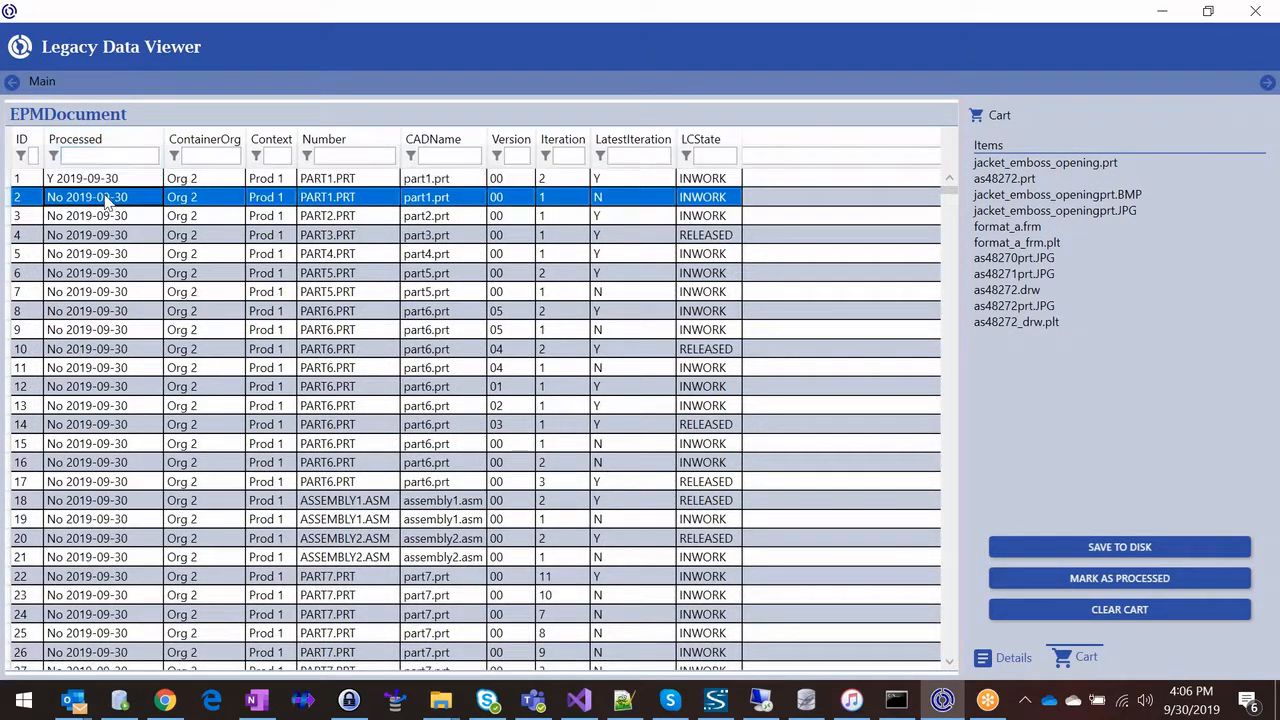
left_click(107, 155)
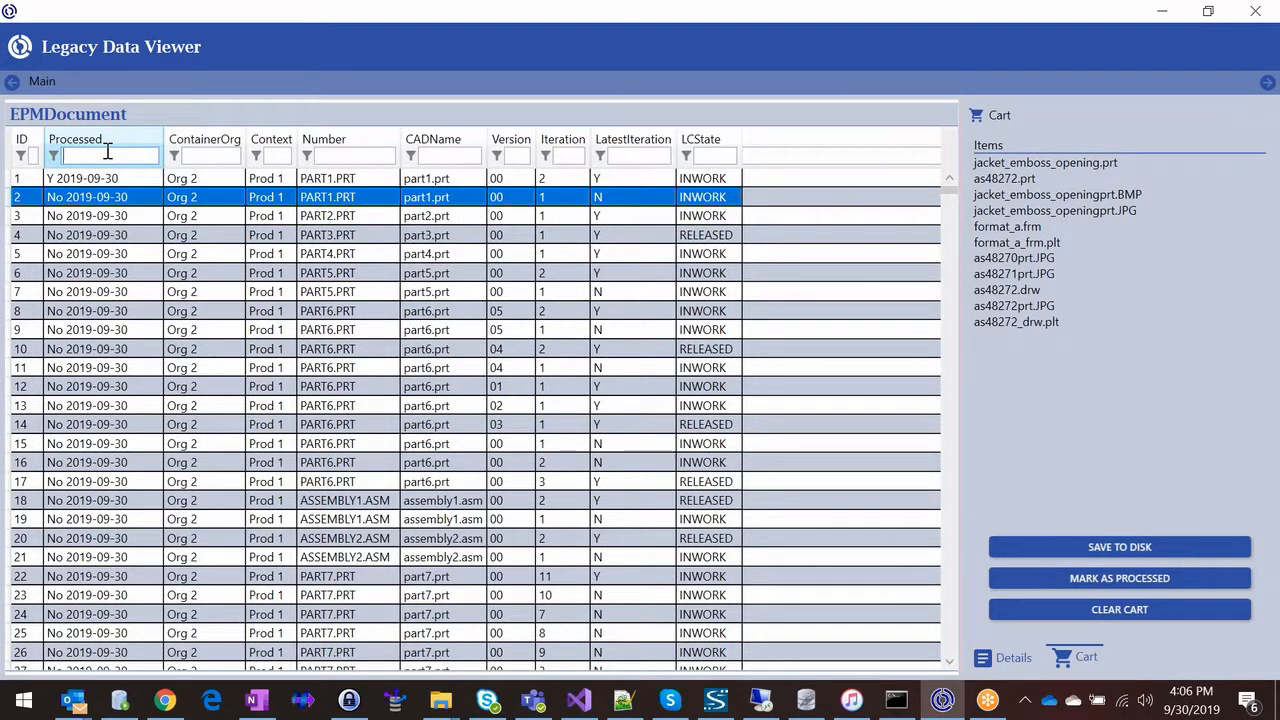
type("y")
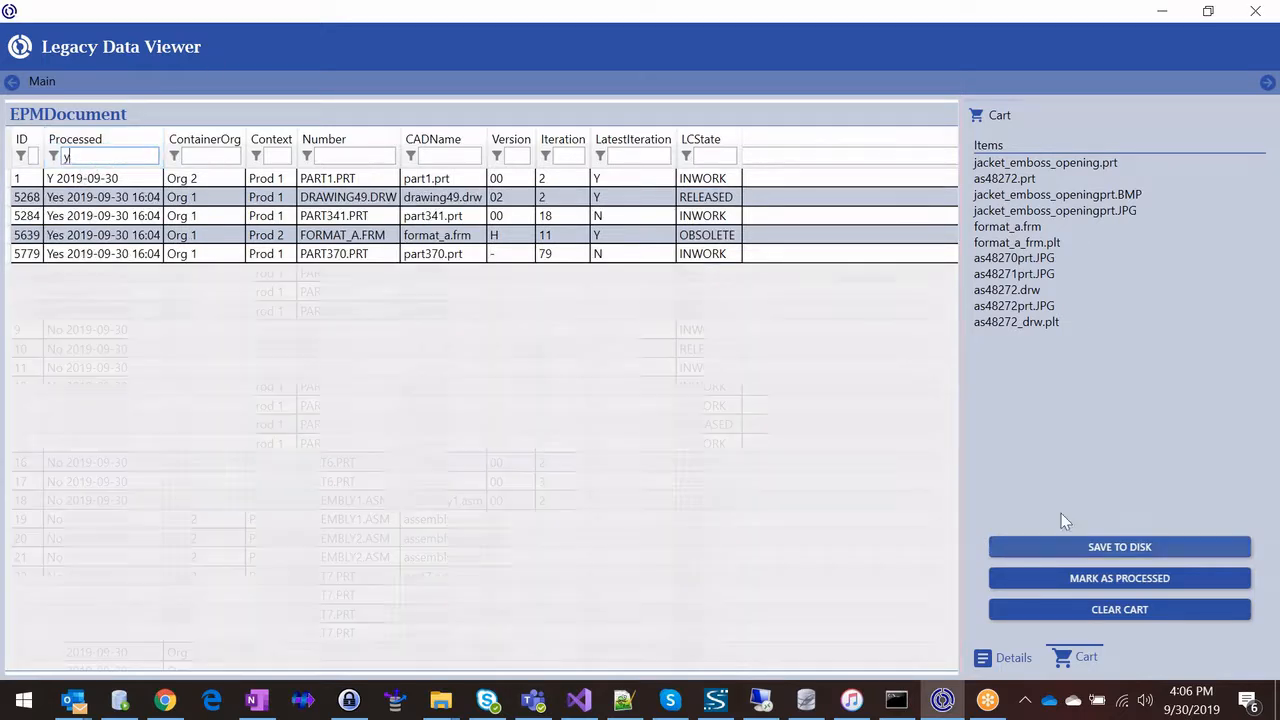
Step: Start saving the cart to disk and set the output directory to the myCart folder on the Desktop
left_click(1104, 552)
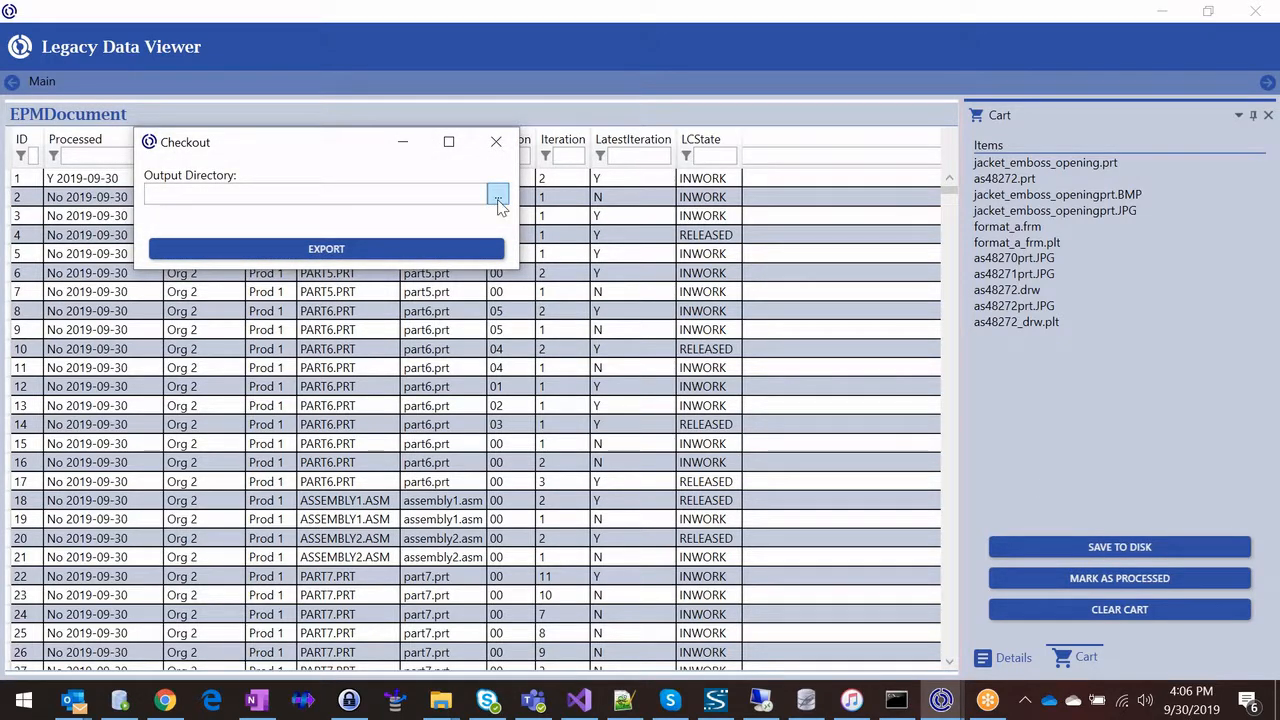
left_click(498, 196)
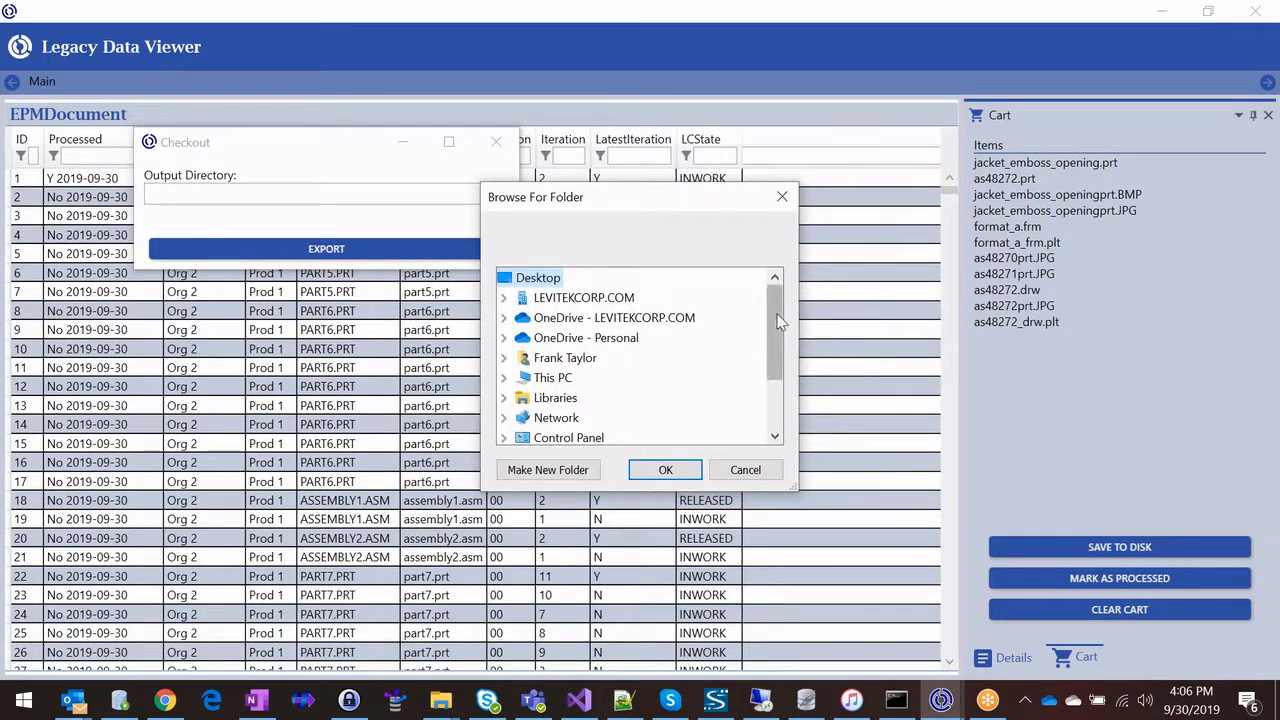
left_click_drag(779, 320, 777, 385)
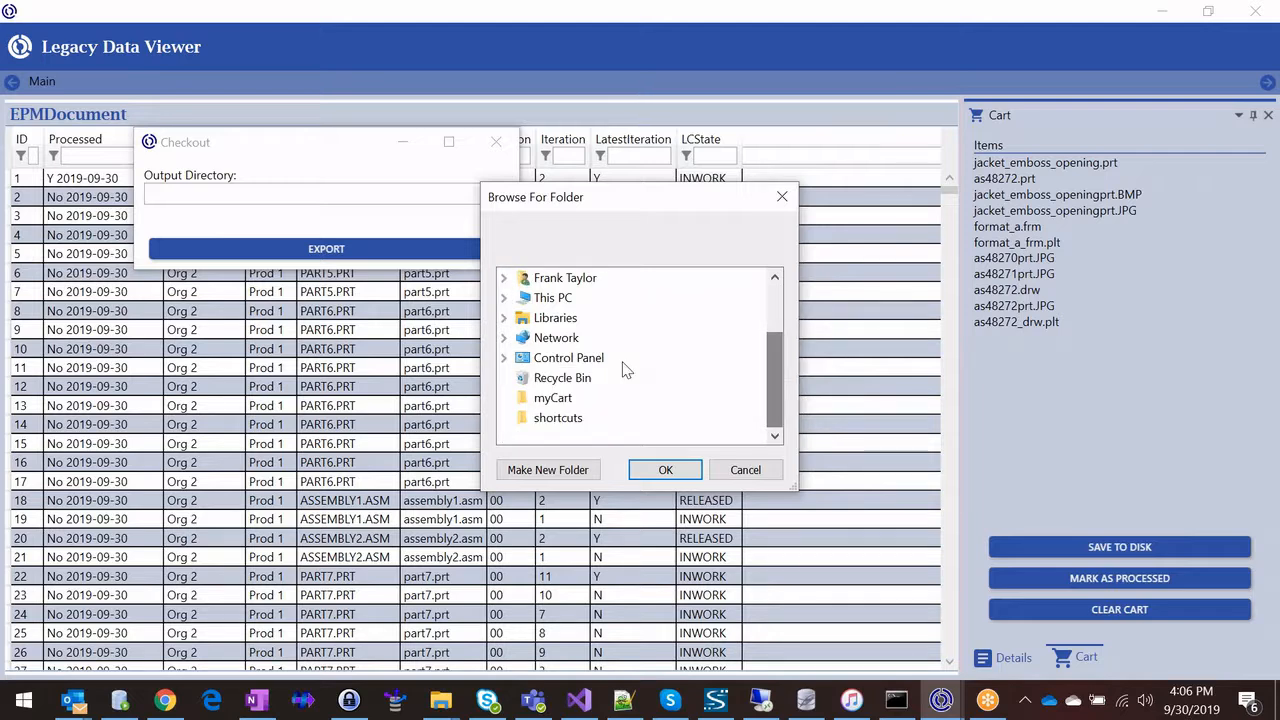
left_click(530, 398)
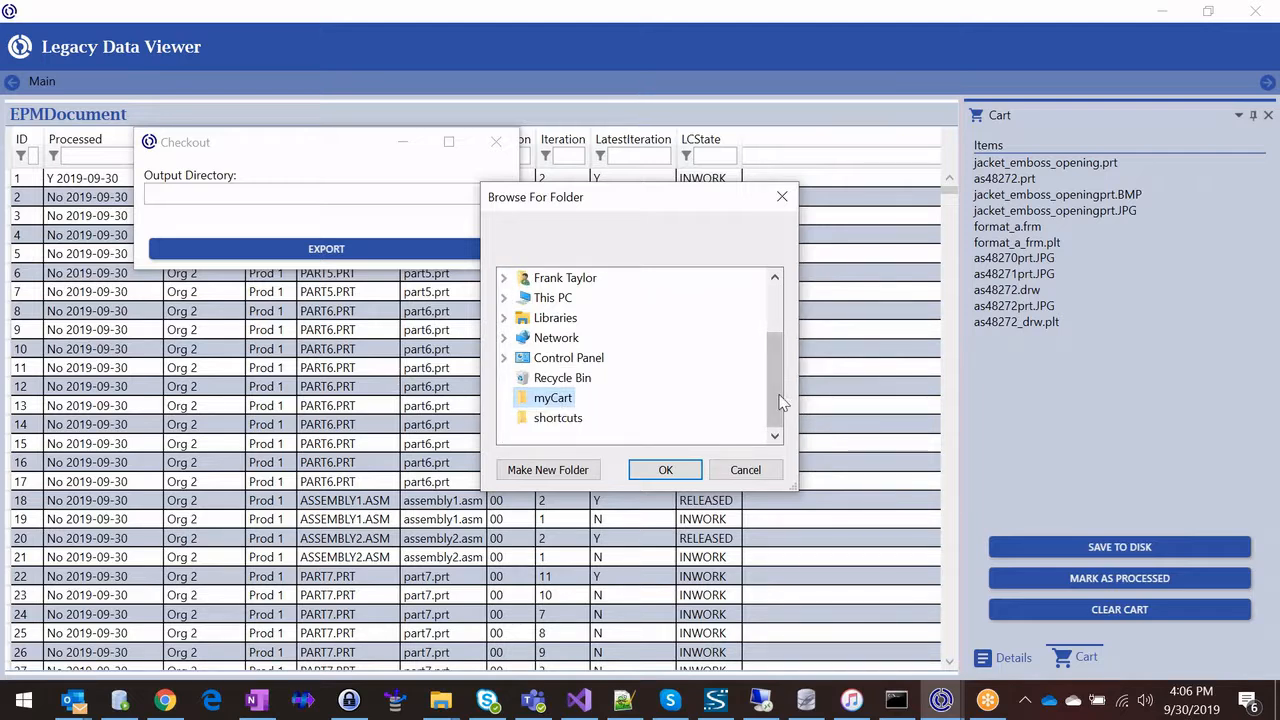
left_click(665, 470)
Step: Switch to File Explorer to check the contents of the myCart folder, and return to the Checkout dialog
mouse_move(440, 700)
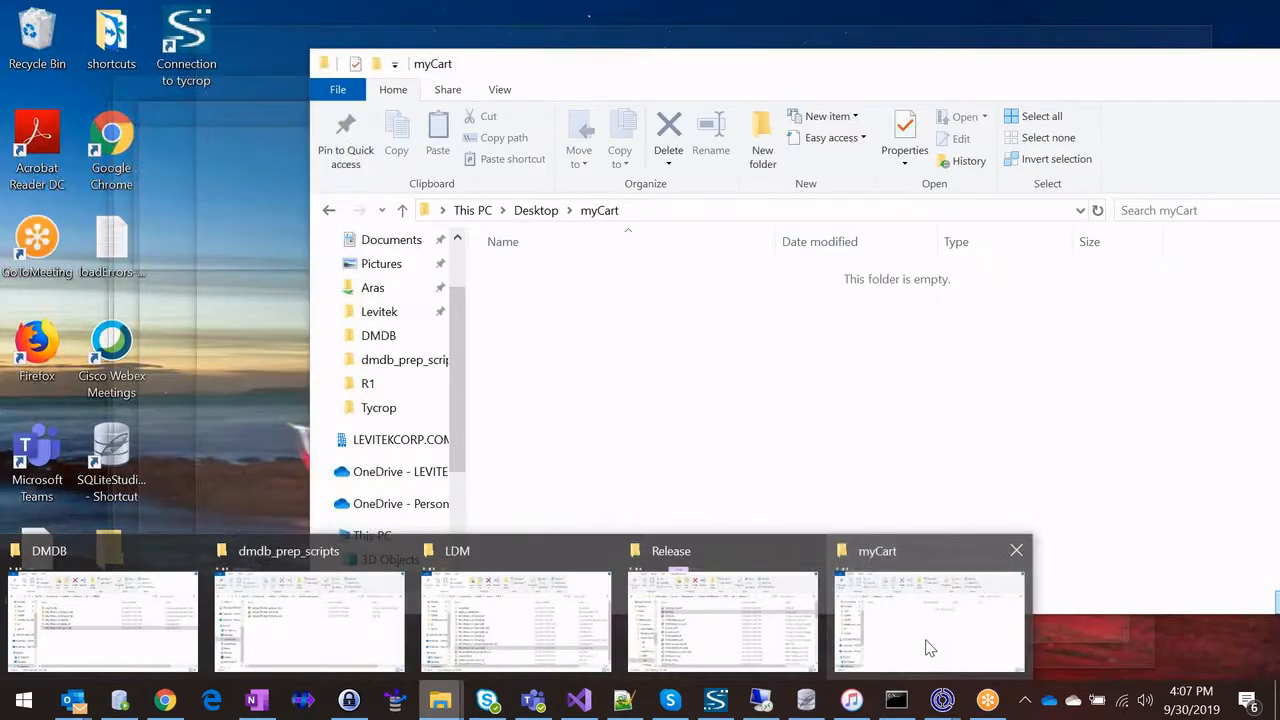
left_click(893, 670)
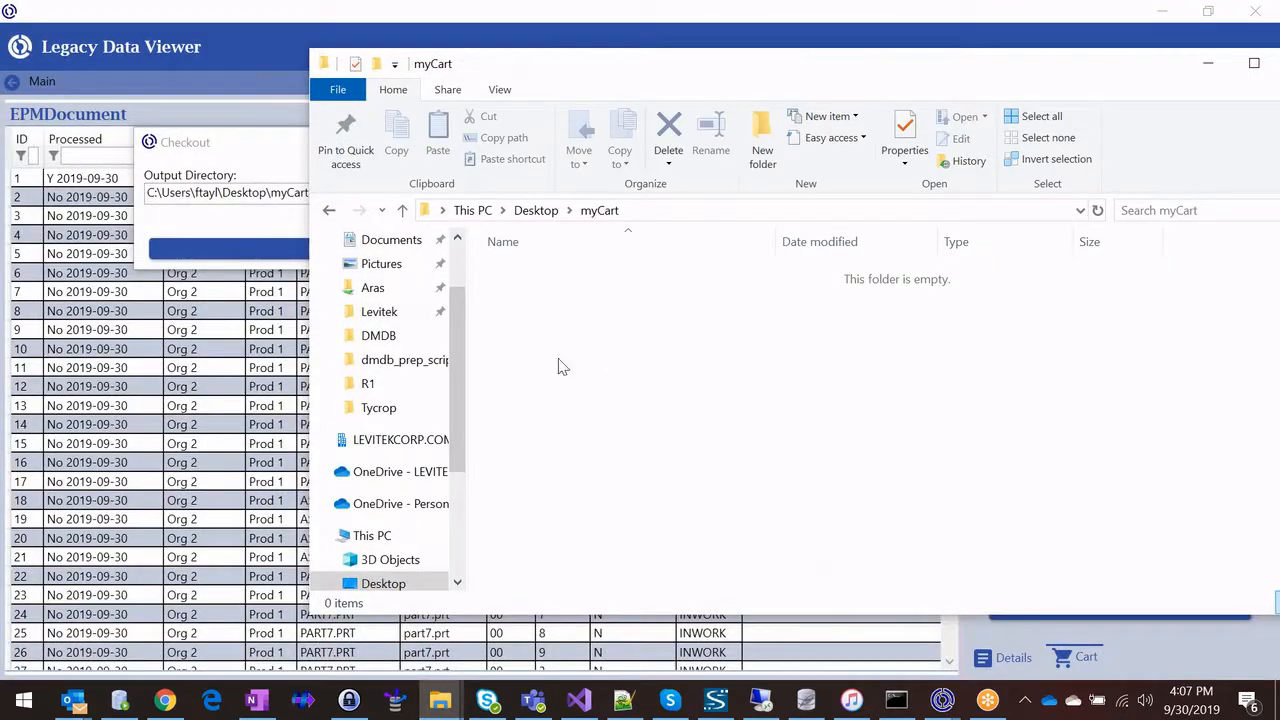
left_click(278, 148)
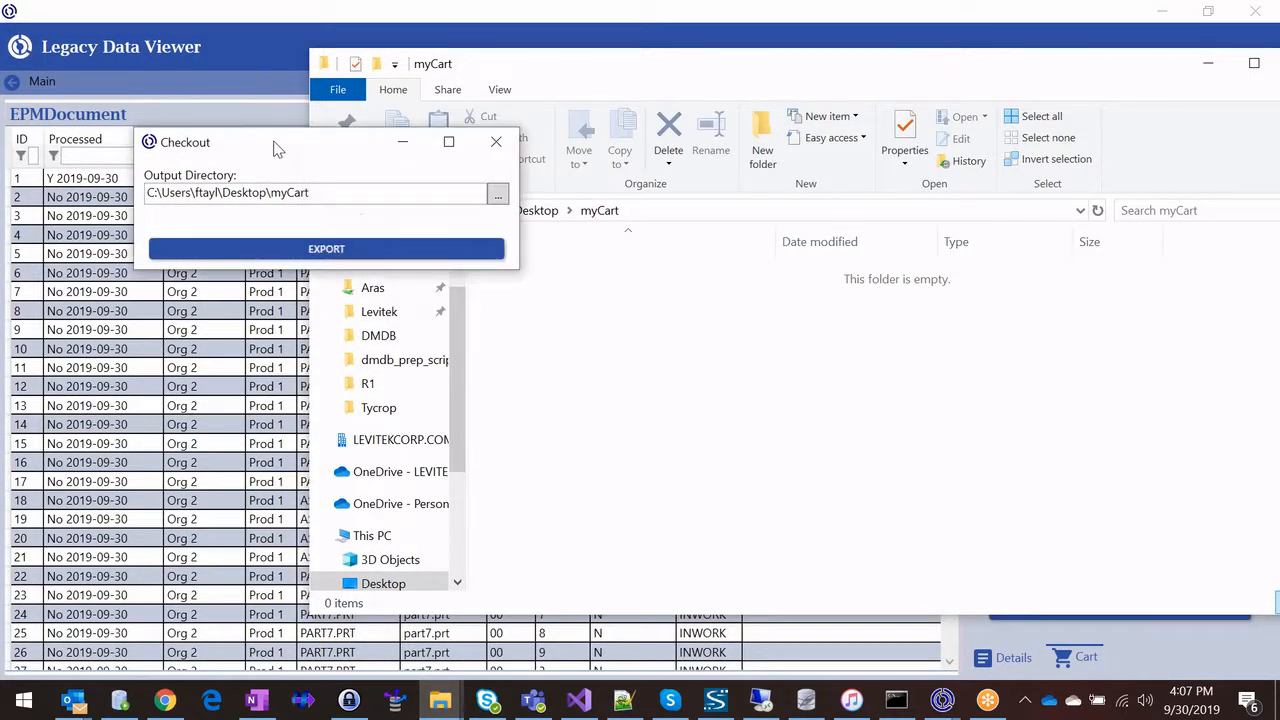
Step: Export the cart's files, dismiss the export log, and view the exported files in the myCart folder in File Explorer
left_click(278, 252)
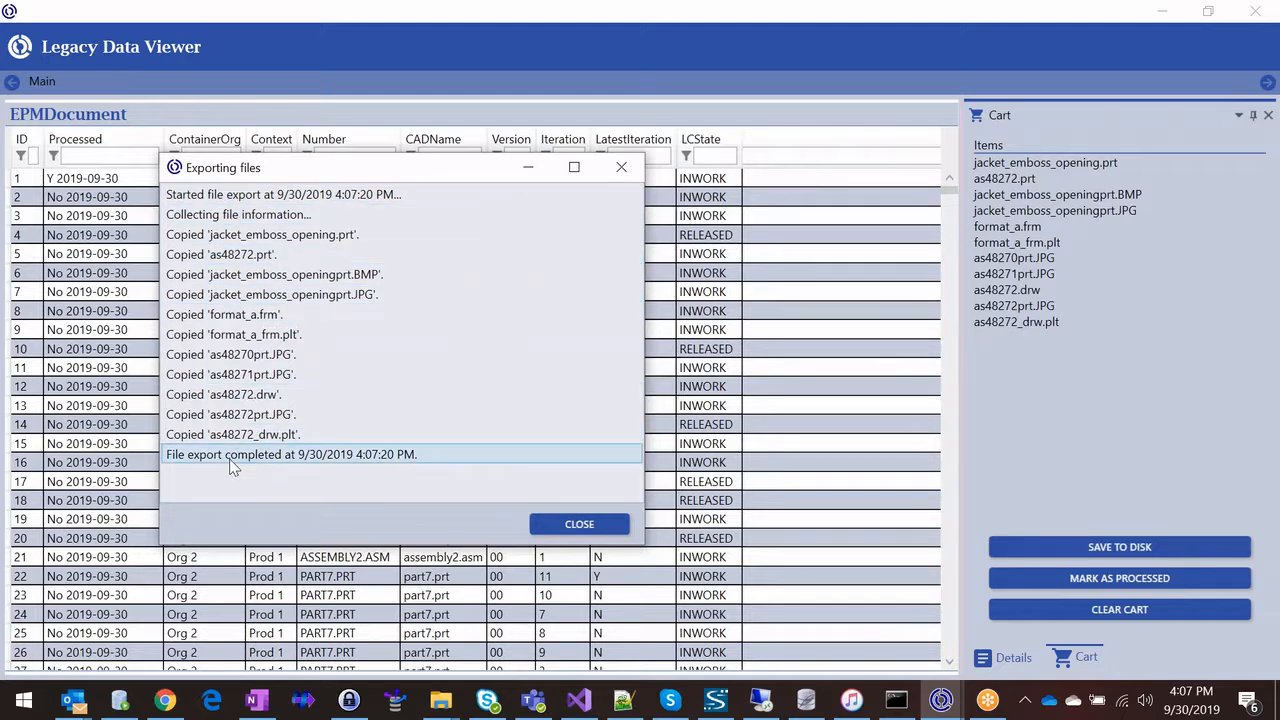
left_click(579, 524)
mouse_move(440, 700)
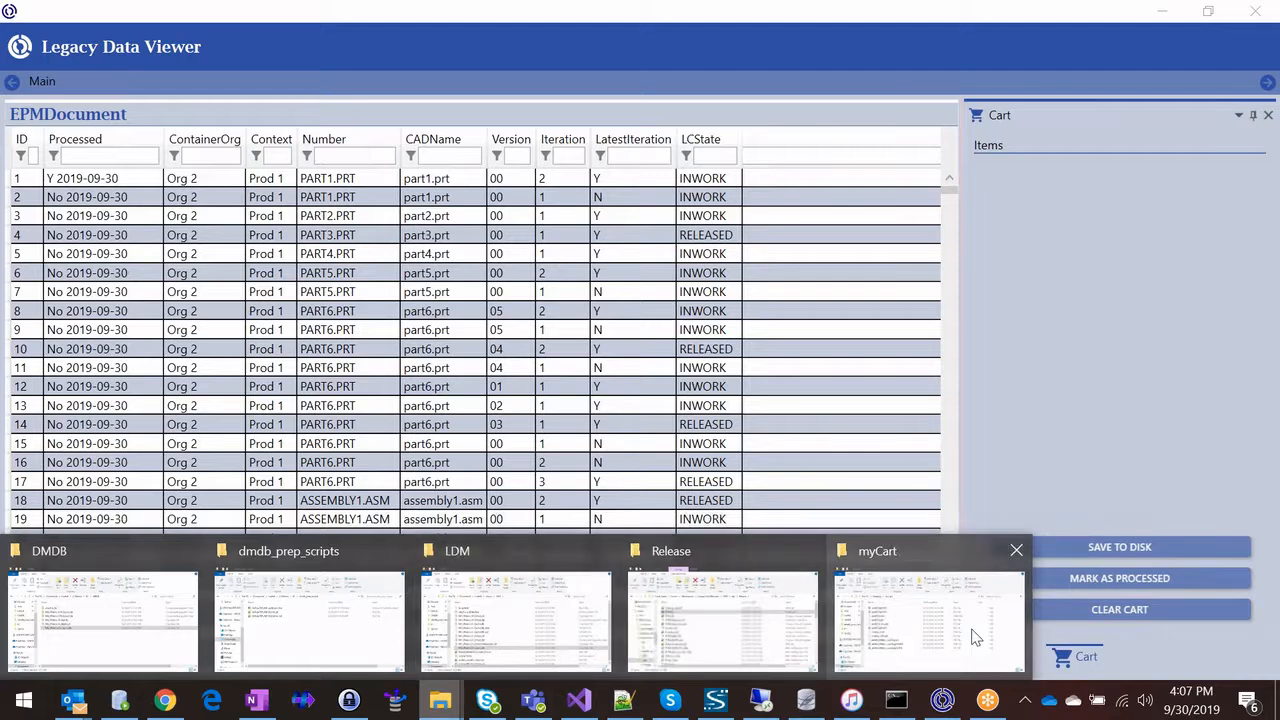
left_click(848, 553)
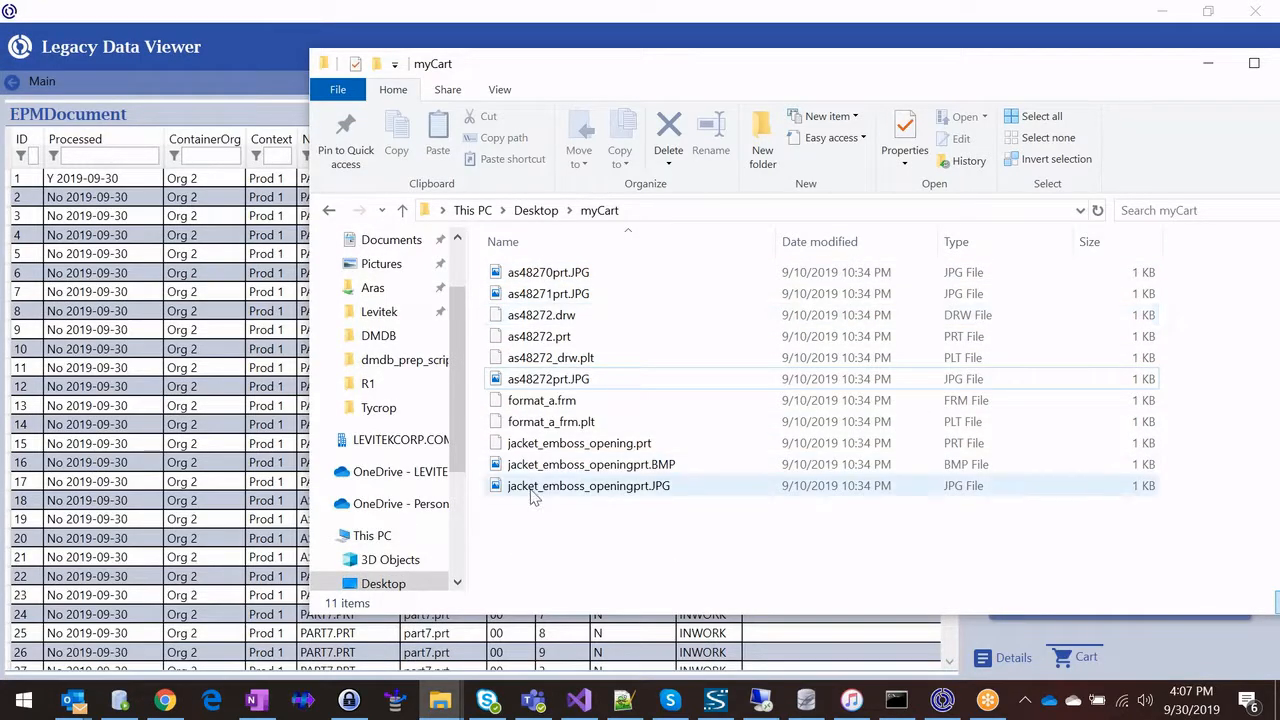